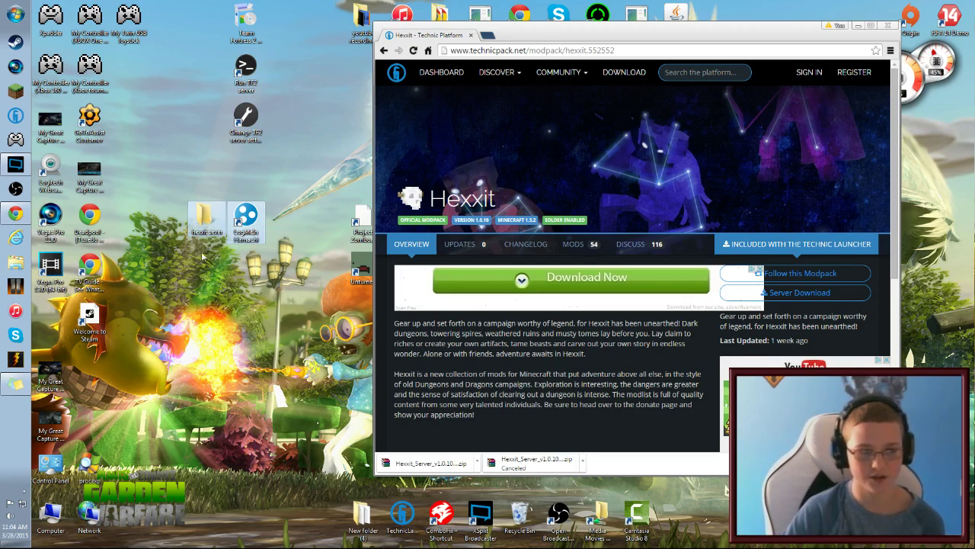
Open the downloaded Hexxit_Server_v1.0.10 (1).zip archive in WinRAR, dismiss the licence reminder and move the archive window aside.
{"action": "left_click", "coordinate": [353, 396]}
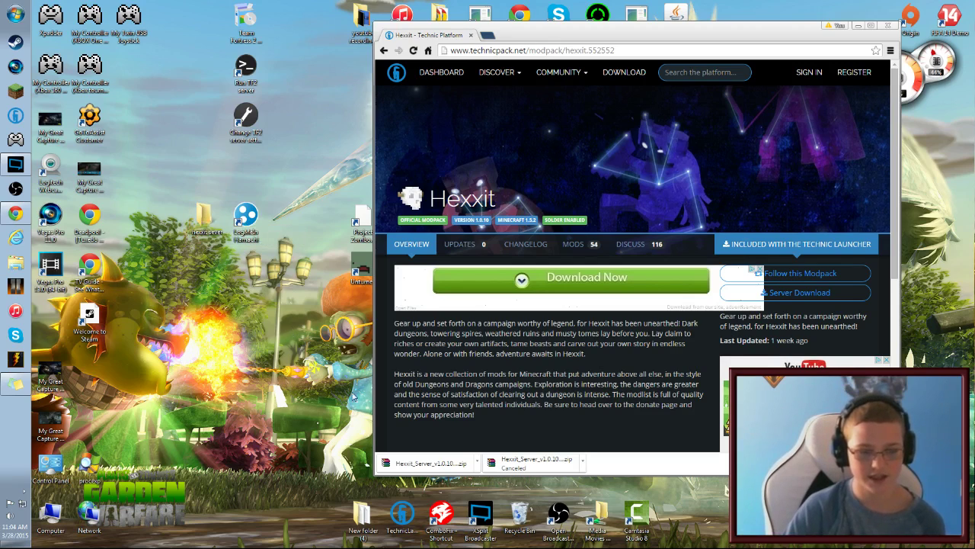
{"action": "left_click", "coordinate": [431, 463]}
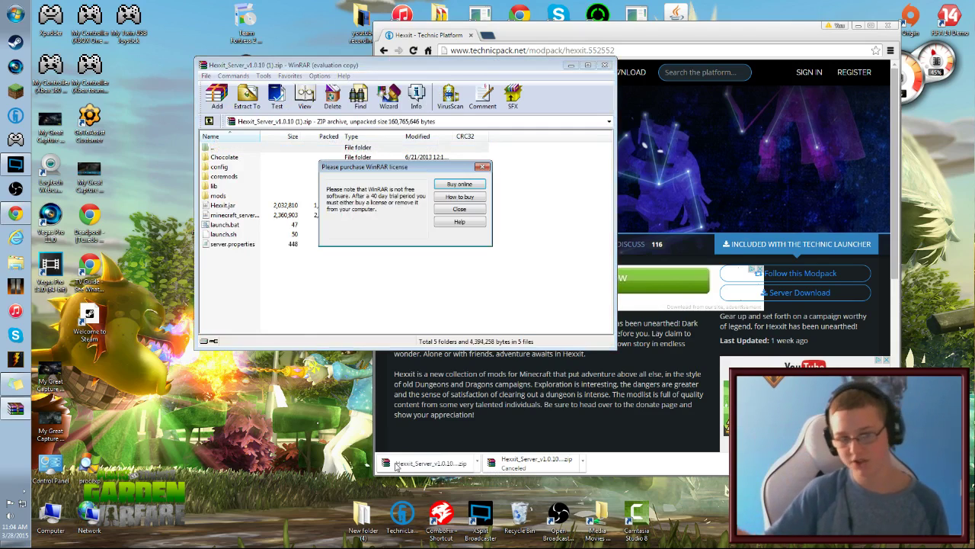
{"action": "left_click", "coordinate": [461, 209]}
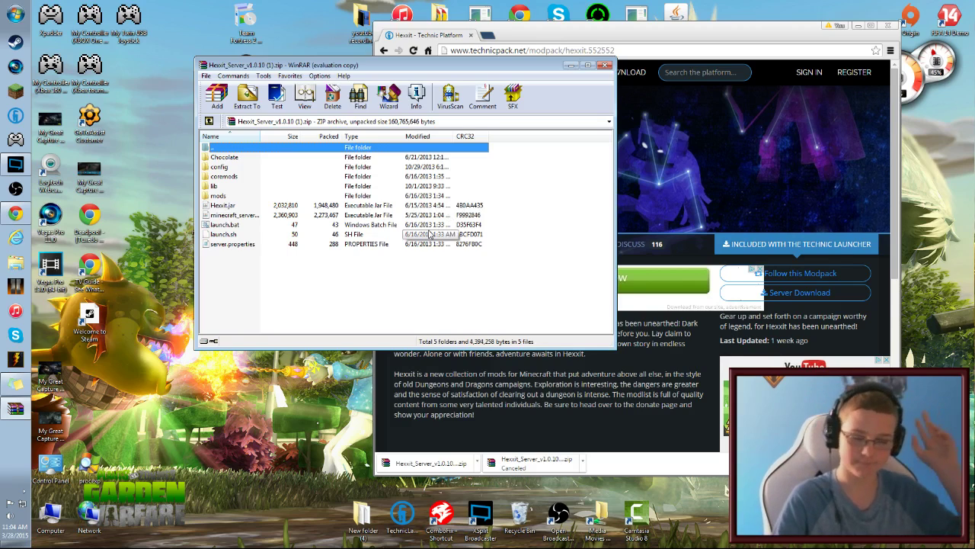
{"action": "left_click_drag", "start_coordinate": [314, 62], "coordinate": [475, 81]}
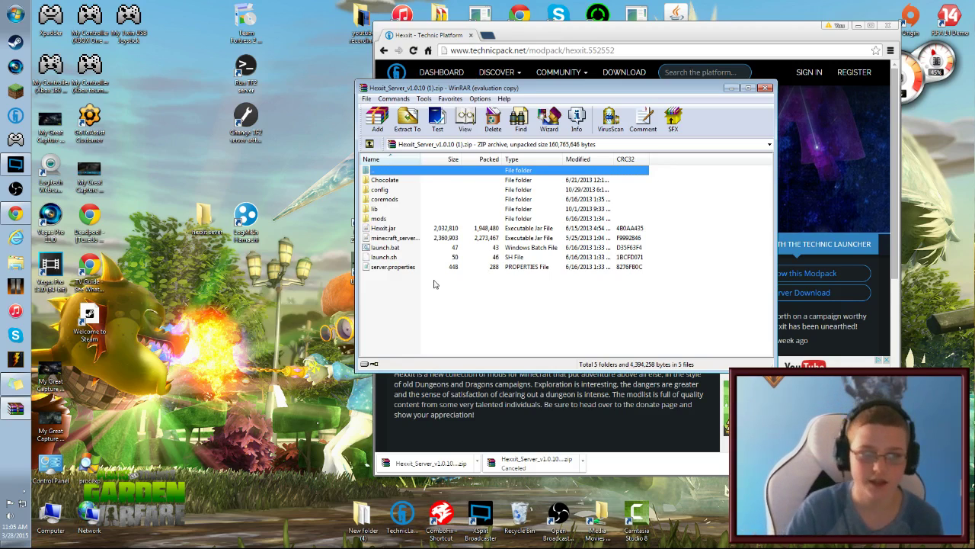
{"action": "left_click", "coordinate": [502, 331]}
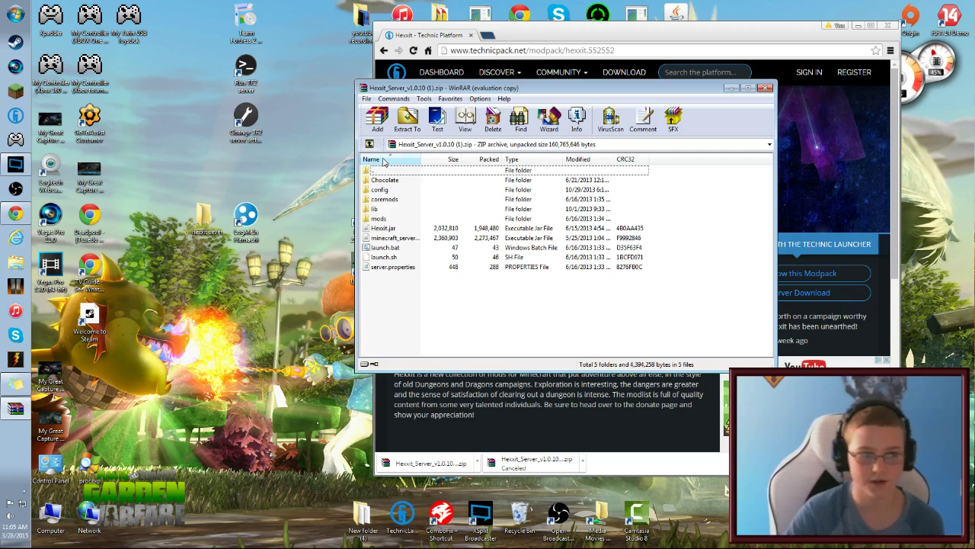
Open the hexxit sever desktop folder, minimize the browser and arrange the folder and archive windows side by side.
{"action": "double_click", "coordinate": [205, 221]}
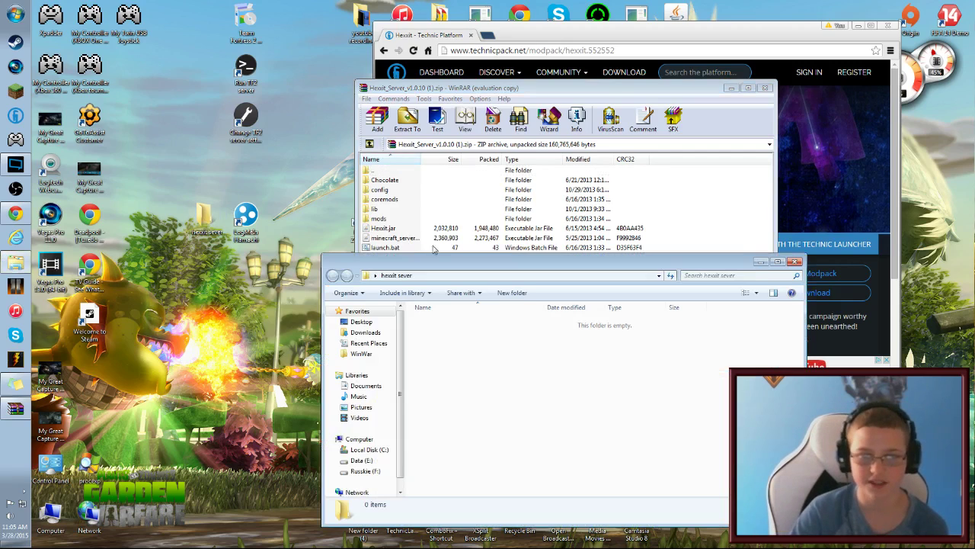
{"action": "left_click_drag", "start_coordinate": [439, 269], "coordinate": [199, 250]}
{"action": "left_click", "coordinate": [485, 89]}
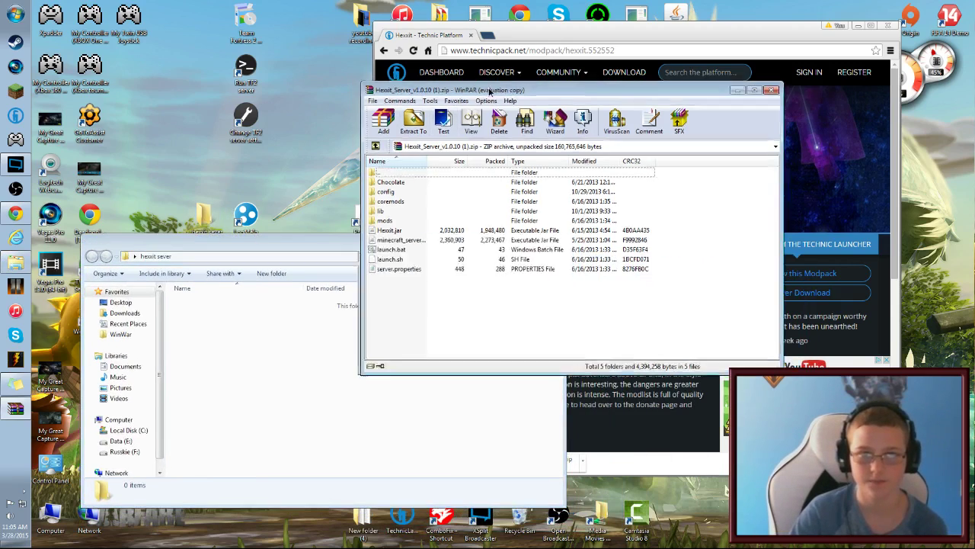
{"action": "left_click_drag", "start_coordinate": [485, 89], "coordinate": [683, 176]}
{"action": "left_click", "coordinate": [859, 27]}
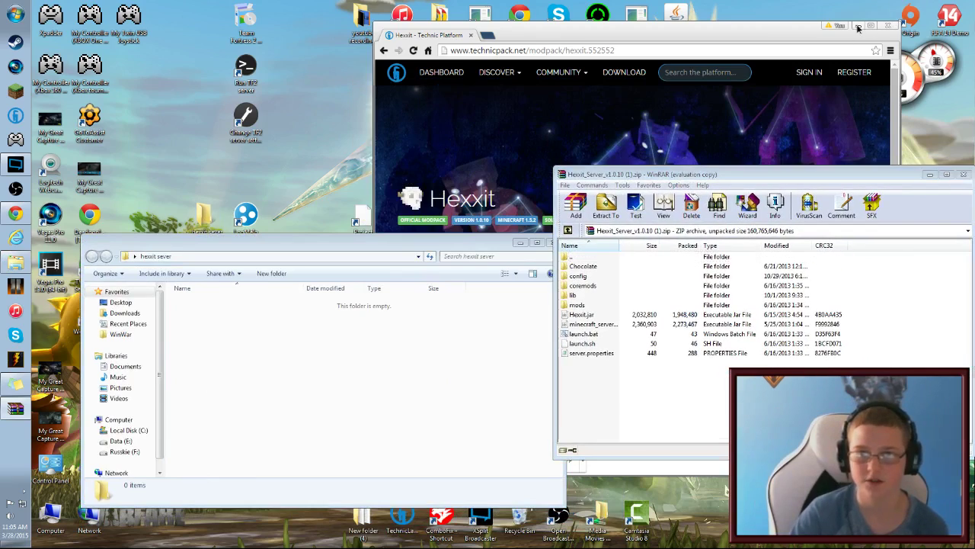
{"action": "left_click_drag", "start_coordinate": [493, 242], "coordinate": [442, 172]}
{"action": "left_click_drag", "start_coordinate": [598, 175], "coordinate": [560, 153]}
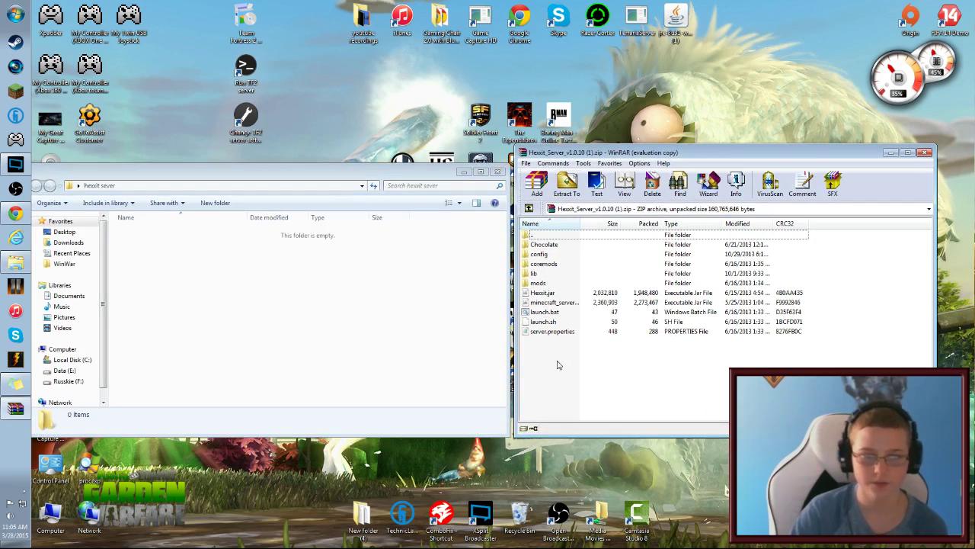
Extract all archive contents into the hexxit sever folder and close the archive.
{"action": "left_click_drag", "start_coordinate": [560, 347], "coordinate": [294, 298]}
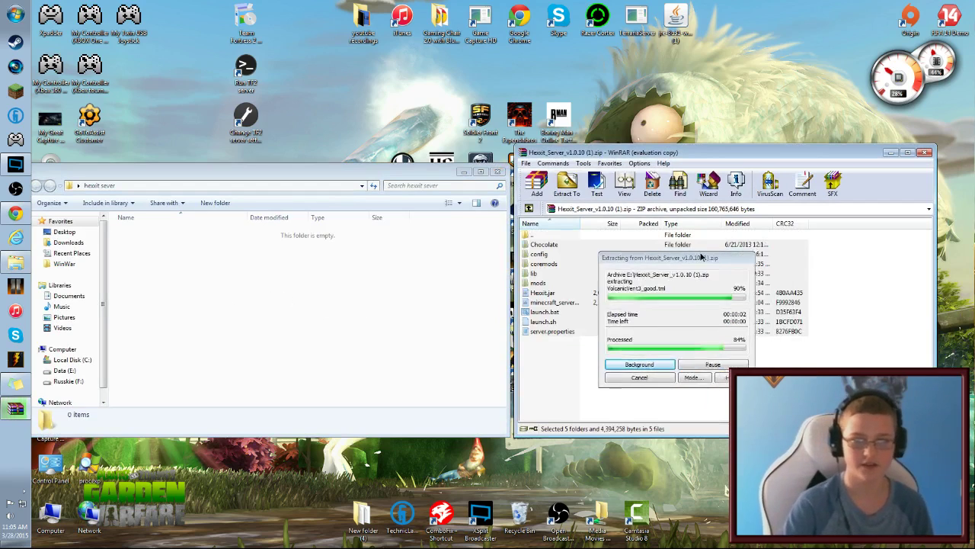
{"action": "left_click_drag", "start_coordinate": [746, 254], "coordinate": [759, 233]}
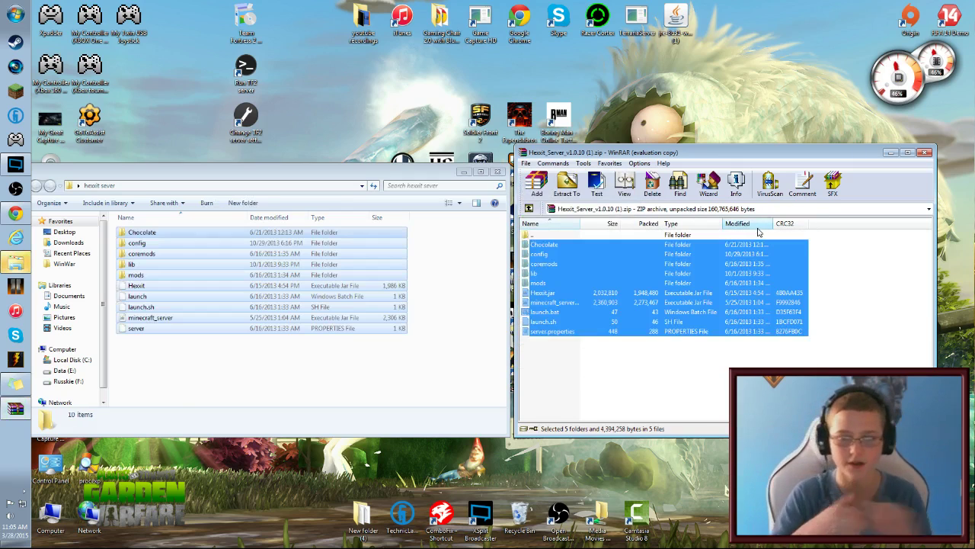
{"action": "left_click", "coordinate": [853, 251]}
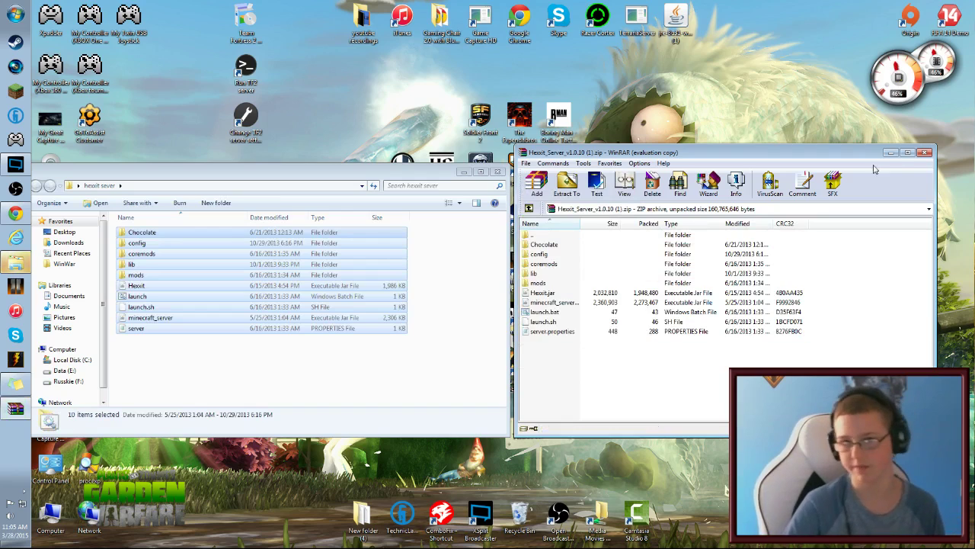
{"action": "left_click", "coordinate": [923, 153]}
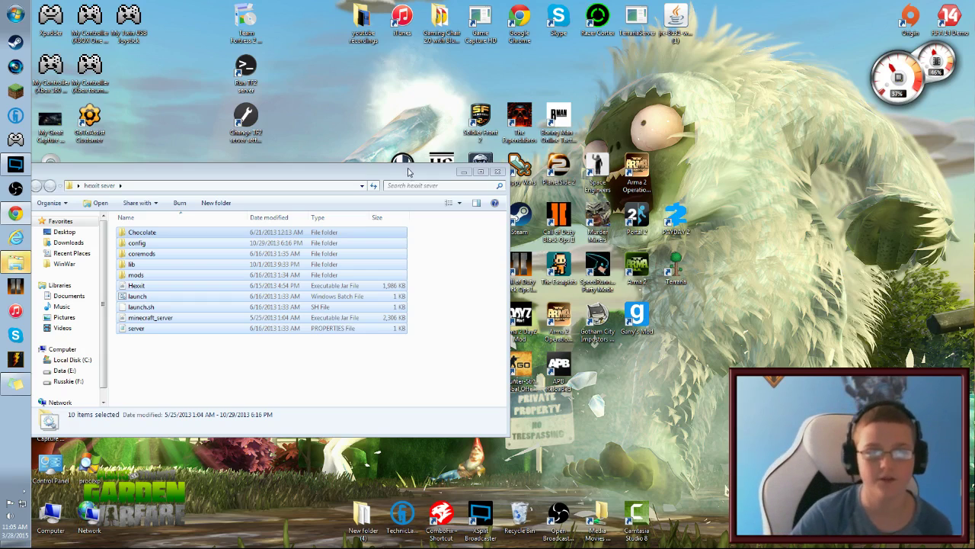
Deselect the extracted files and maximize the hexxit sever folder window.
{"action": "left_click_drag", "start_coordinate": [411, 172], "coordinate": [636, 168]}
{"action": "left_click", "coordinate": [682, 285]}
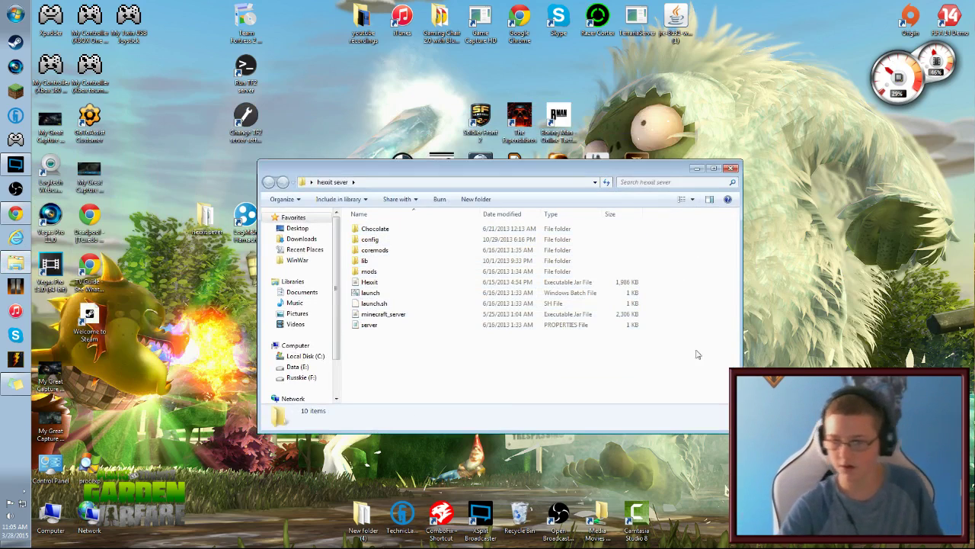
{"action": "left_click", "coordinate": [718, 170]}
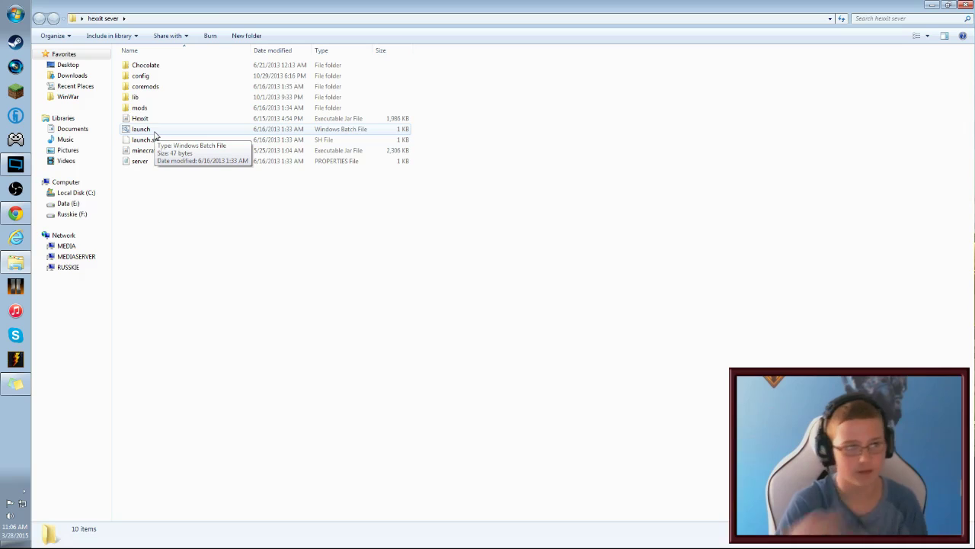
Try to run the launch batch file, accepting the security prompt.
{"action": "double_click", "coordinate": [151, 132]}
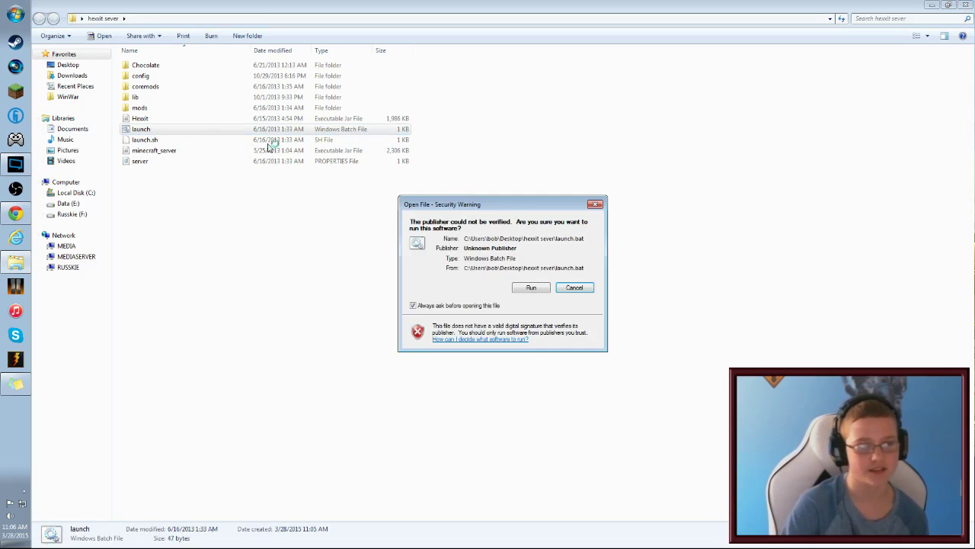
{"action": "left_click", "coordinate": [531, 288]}
{"action": "left_click", "coordinate": [448, 94]}
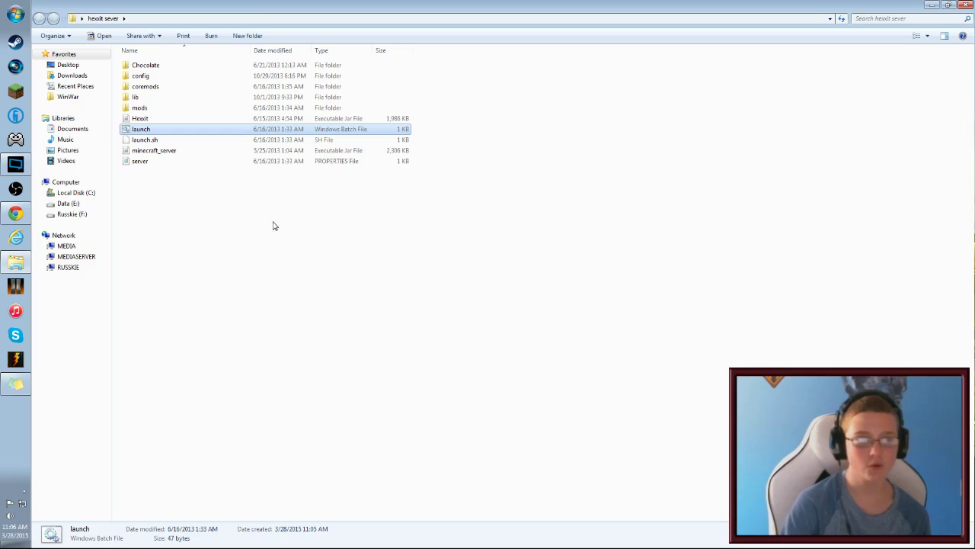
{"action": "right_click", "coordinate": [196, 134]}
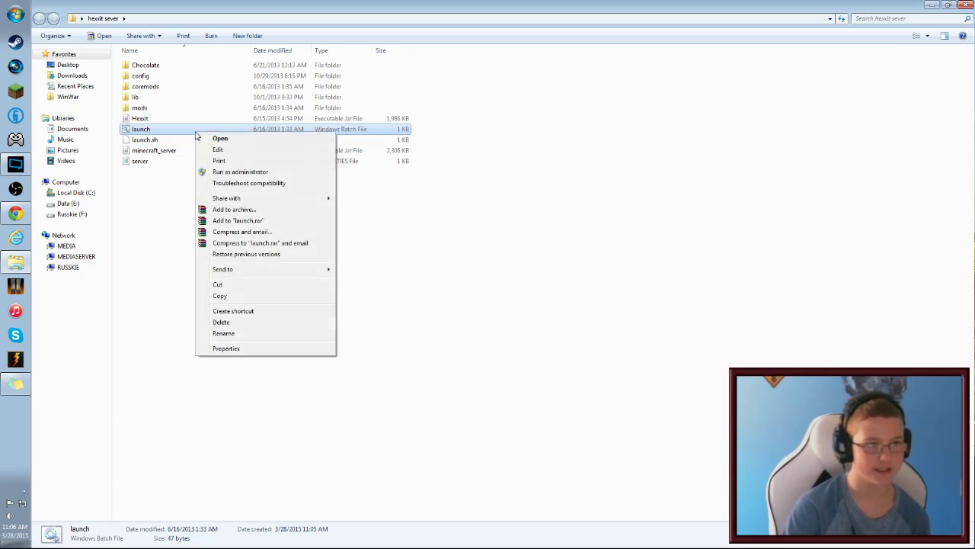
{"action": "left_click", "coordinate": [165, 230]}
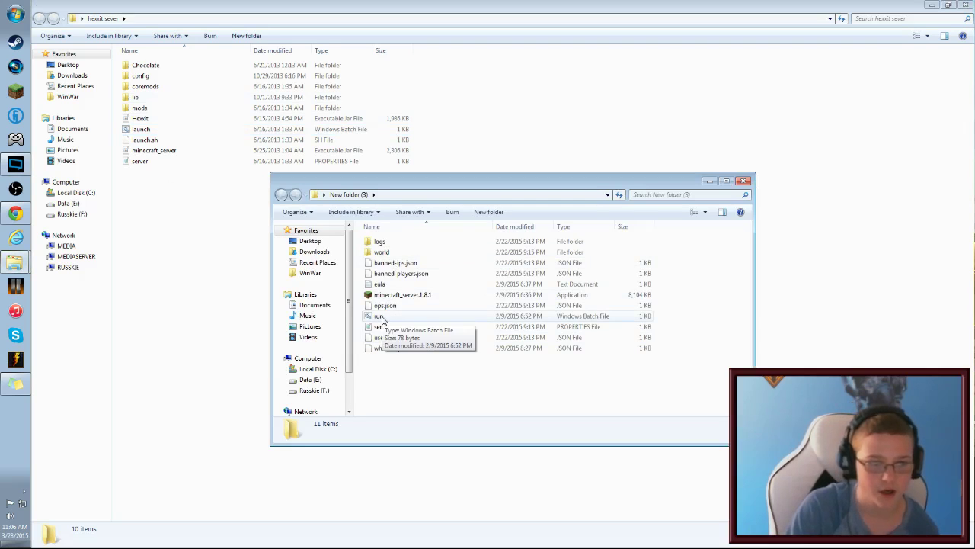
Examine the launch files in the New folder (3) and minite server folders, closing each folder when done.
{"action": "left_click", "coordinate": [745, 182]}
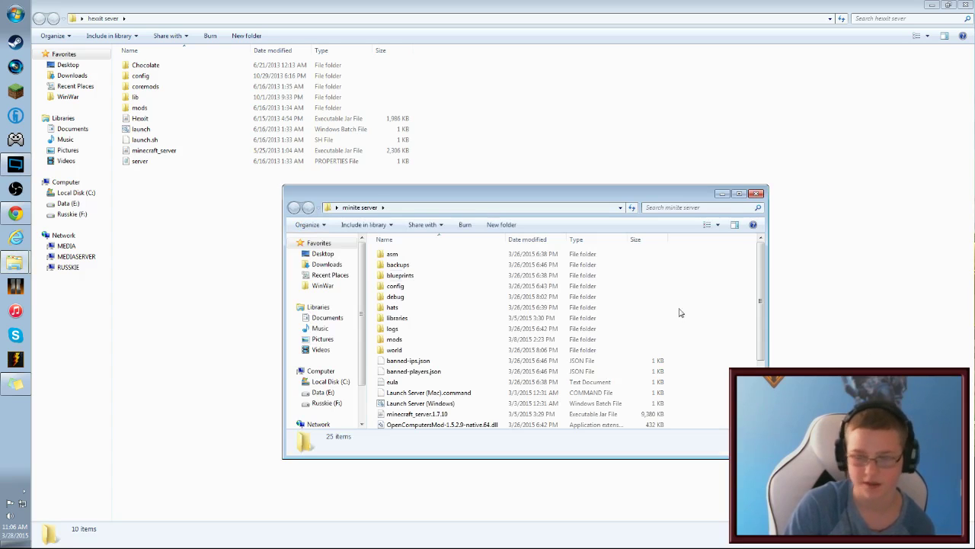
{"action": "scroll", "coordinate": [464, 320], "scroll_direction": "down", "scroll_amount": 3}
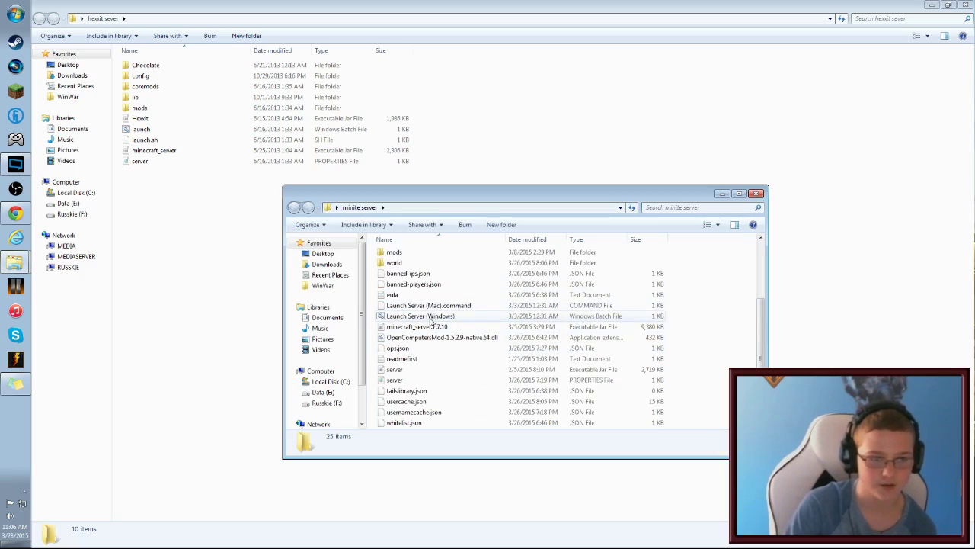
{"action": "left_click", "coordinate": [726, 196]}
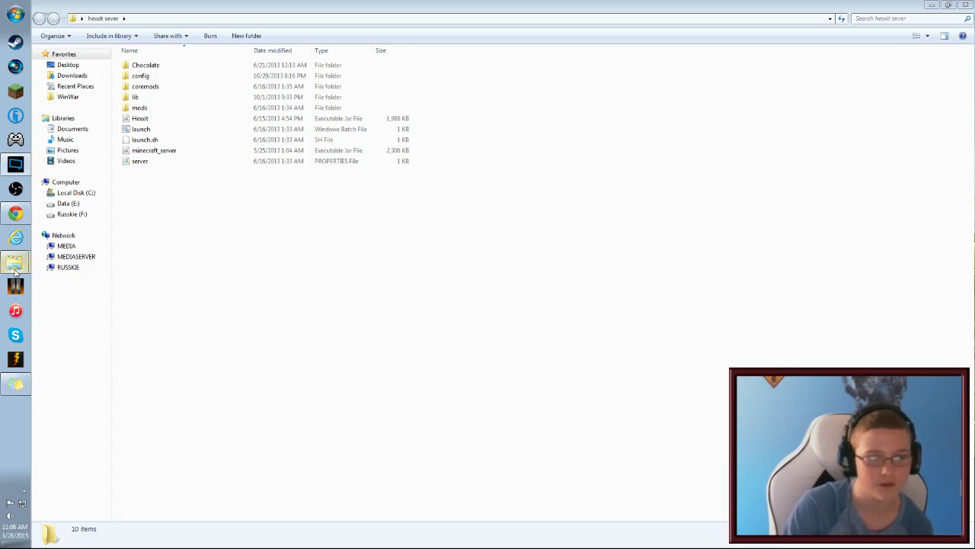
{"action": "mouse_move", "coordinate": [15, 271]}
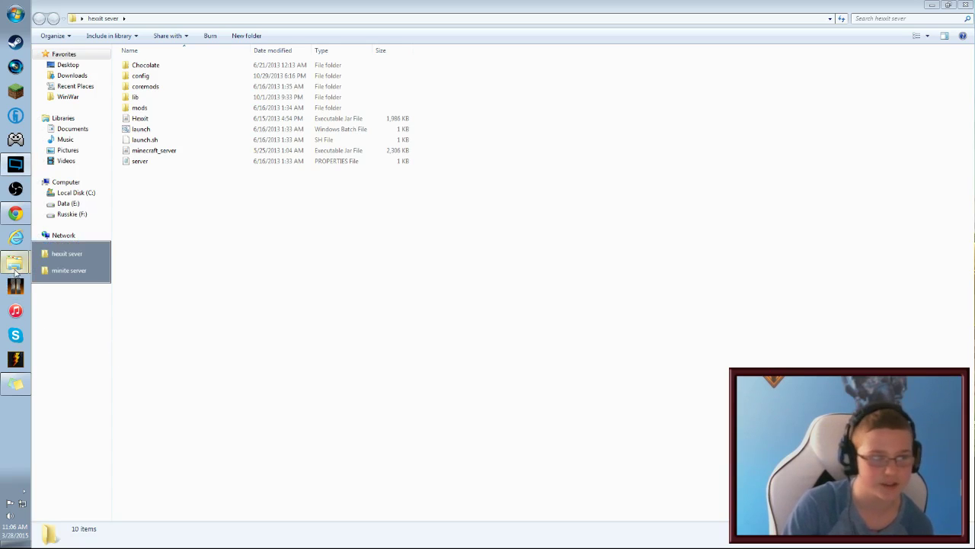
{"action": "left_click", "coordinate": [99, 273]}
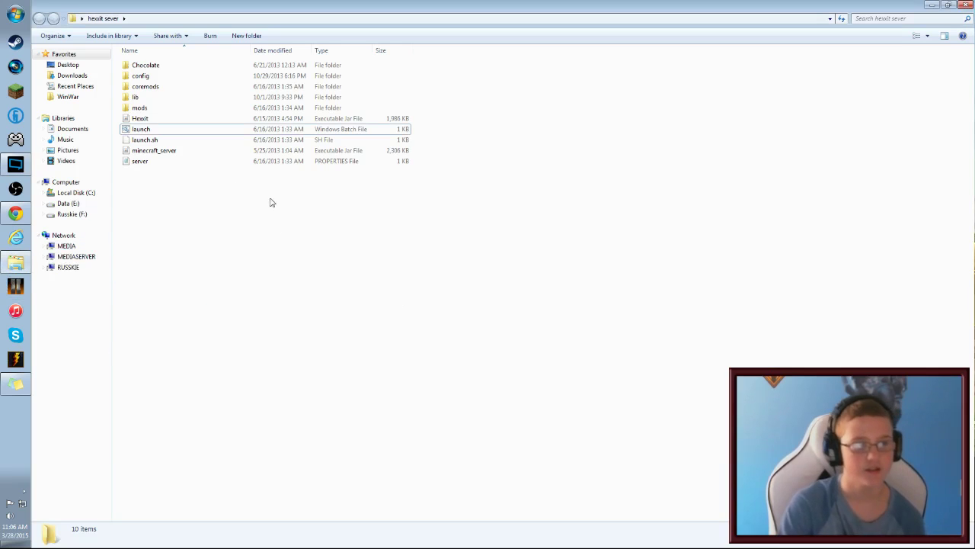
Run the launch batch file in the hexxit sever folder, allow it to run, and close its command window.
{"action": "double_click", "coordinate": [224, 129]}
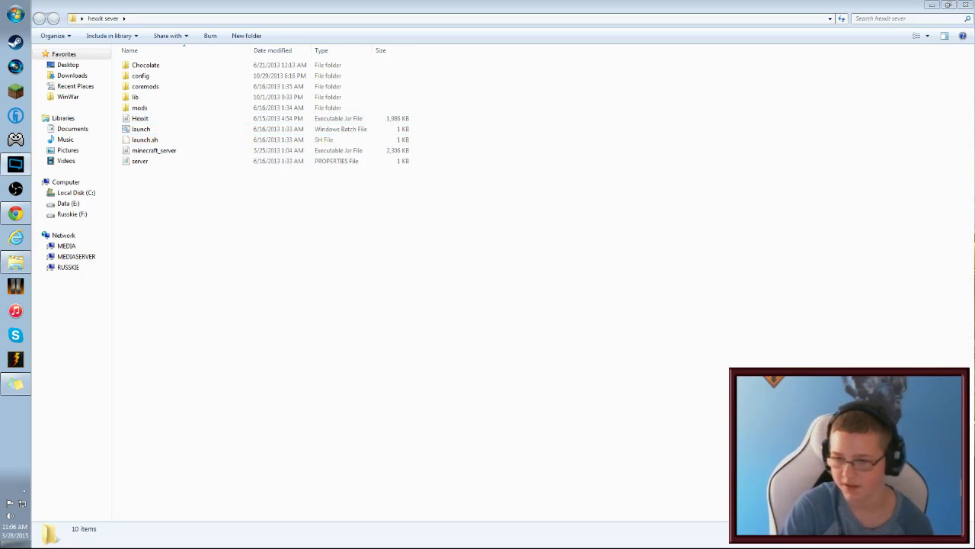
{"action": "left_click", "coordinate": [344, 209]}
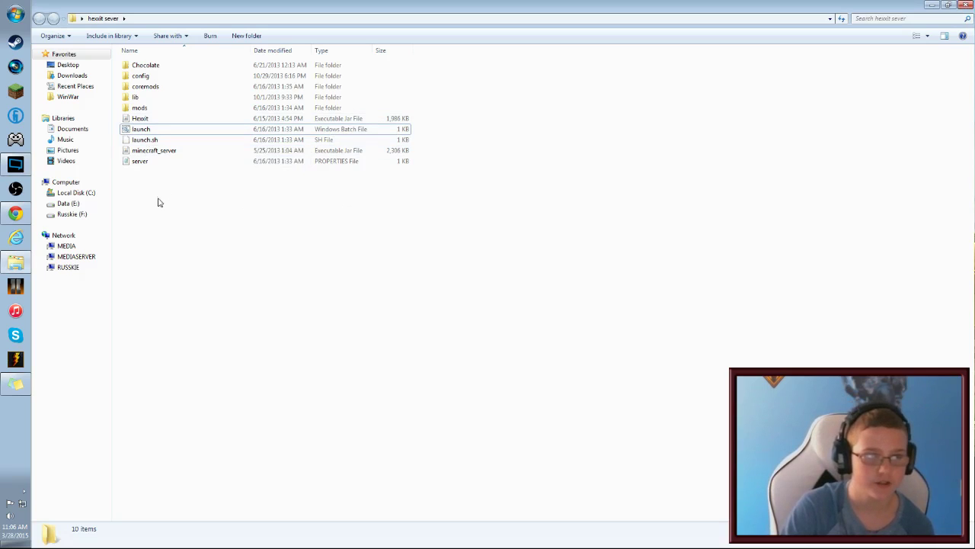
{"action": "double_click", "coordinate": [137, 130]}
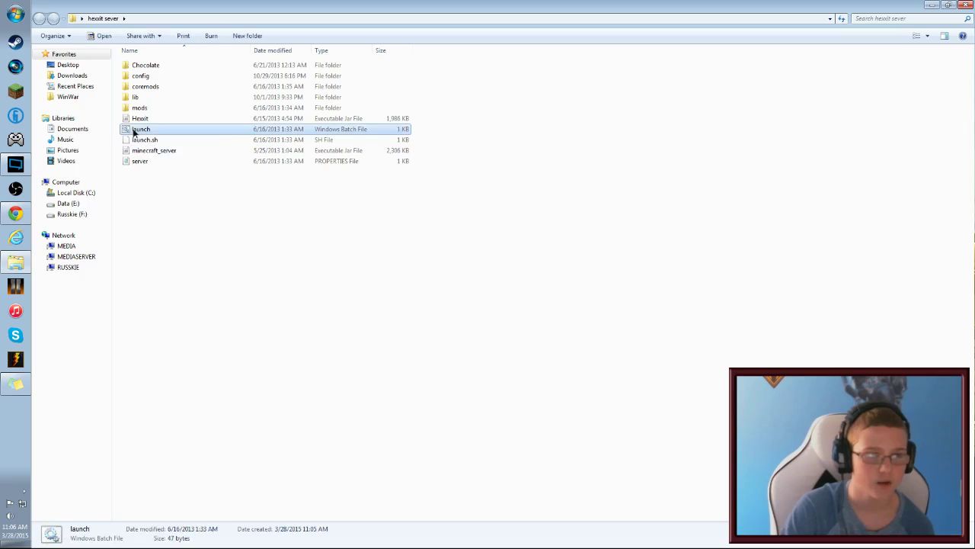
{"action": "left_click", "coordinate": [525, 286]}
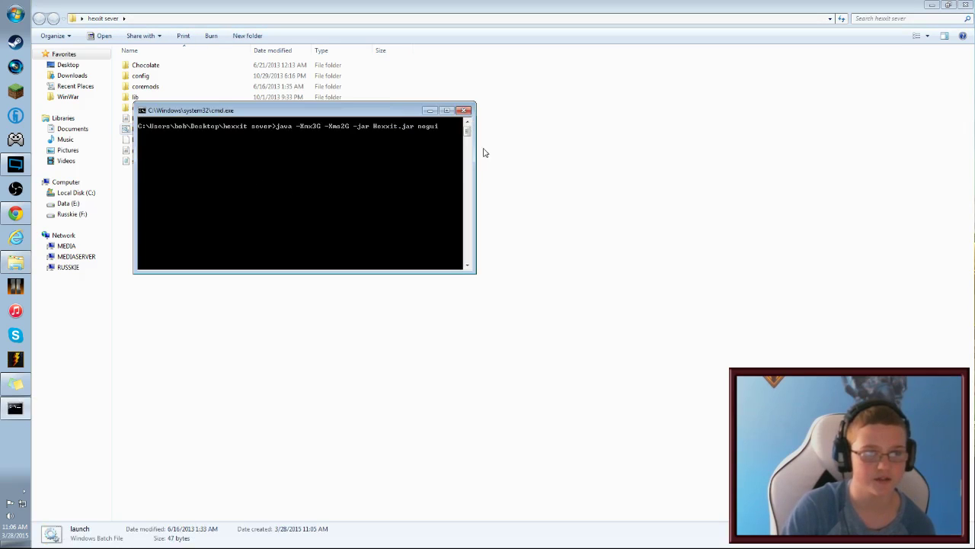
{"action": "left_click", "coordinate": [463, 110]}
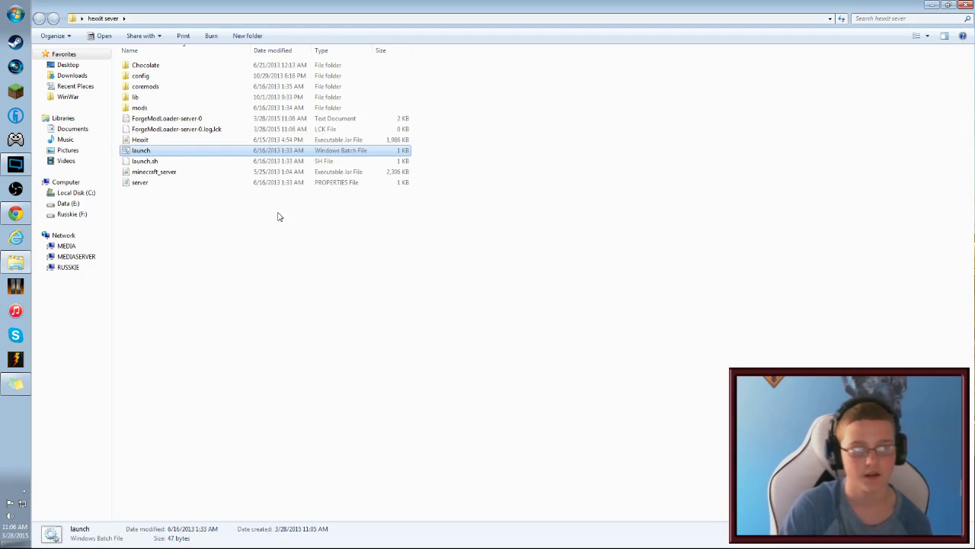
Run the Hexxit executable jar to generate the server files and world, keeping its server window minimized, and close the server.
{"action": "left_click_drag", "start_coordinate": [277, 217], "coordinate": [420, 231]}
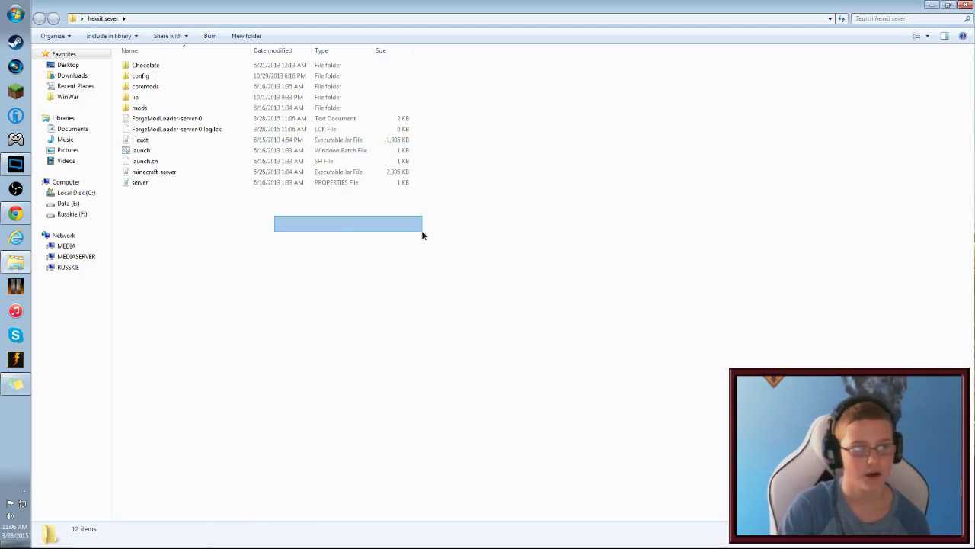
{"action": "double_click", "coordinate": [169, 141]}
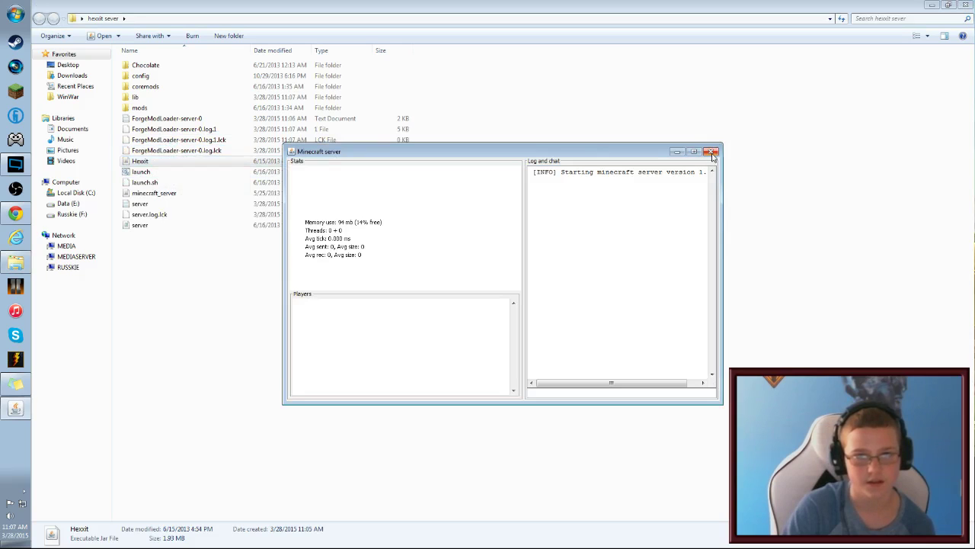
{"action": "left_click", "coordinate": [677, 153]}
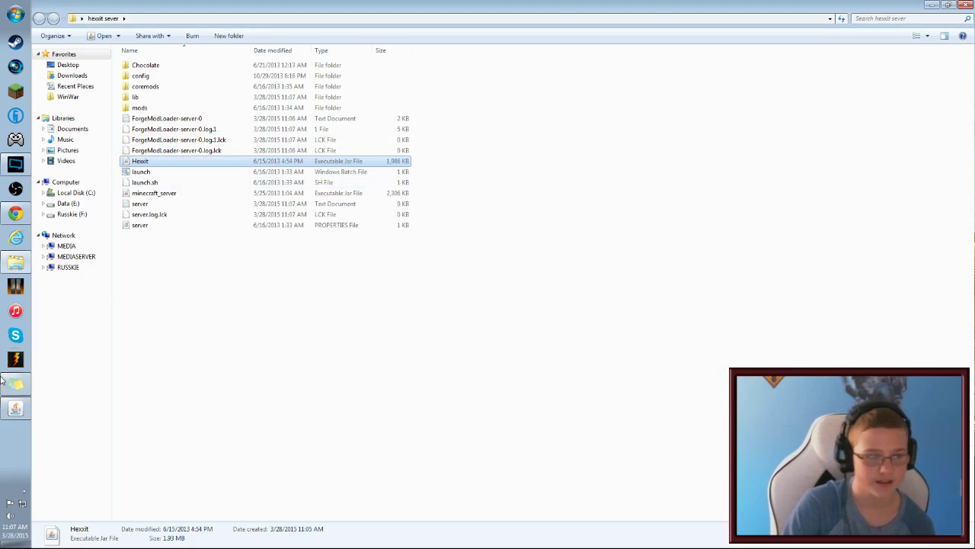
{"action": "right_click", "coordinate": [11, 410]}
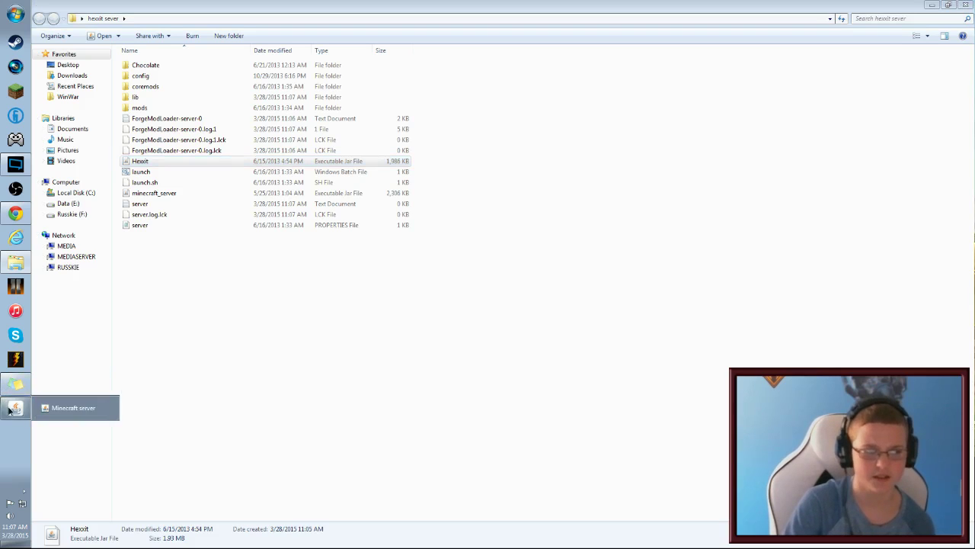
{"action": "left_click", "coordinate": [47, 412]}
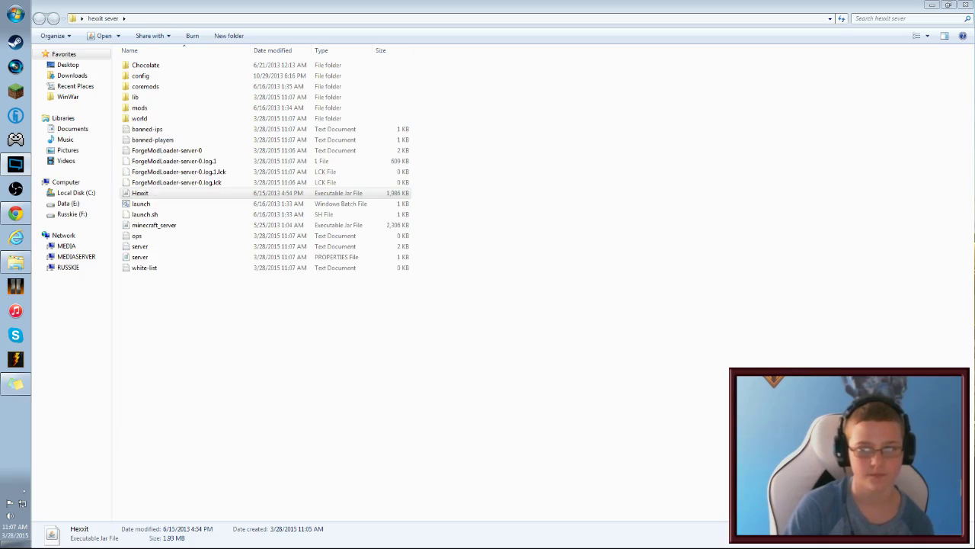
{"action": "left_click", "coordinate": [456, 186]}
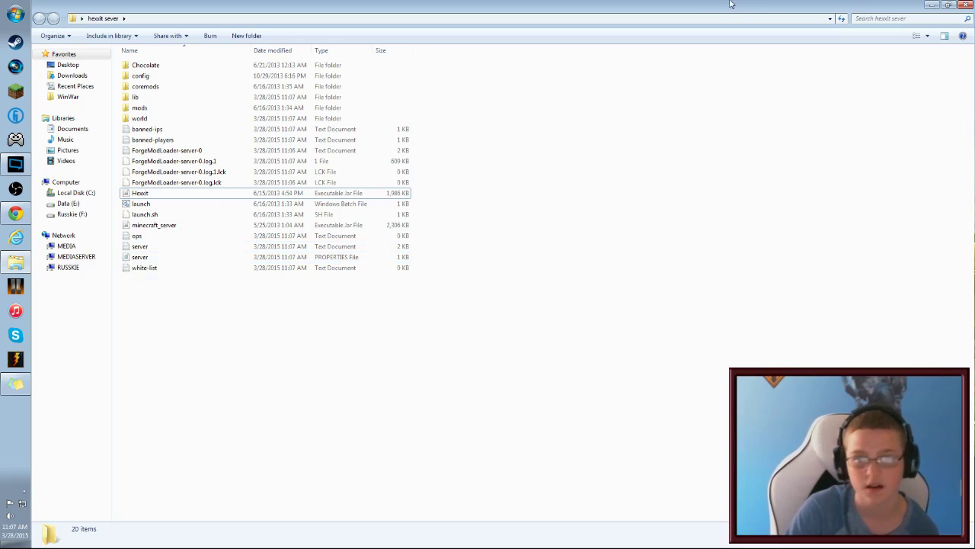
Display the hexxit sever folder as large icons and open the server properties file at the server-ip line.
{"action": "left_click", "coordinate": [927, 36]}
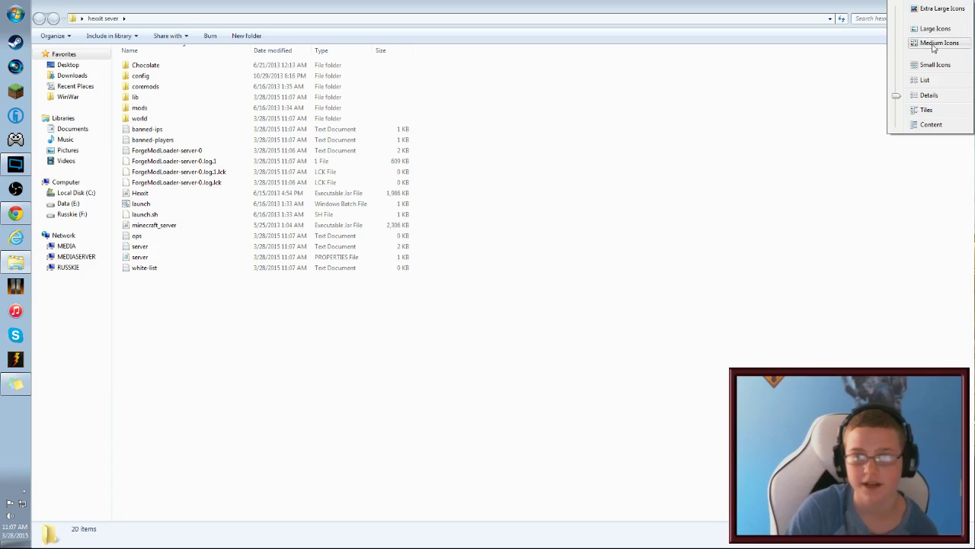
{"action": "left_click", "coordinate": [934, 29]}
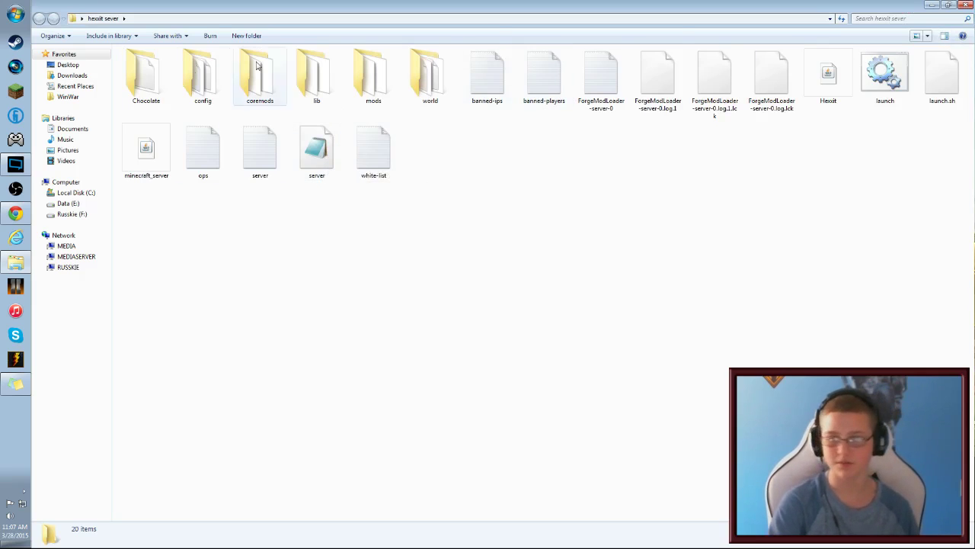
{"action": "left_click_drag", "start_coordinate": [329, 175], "coordinate": [318, 244]}
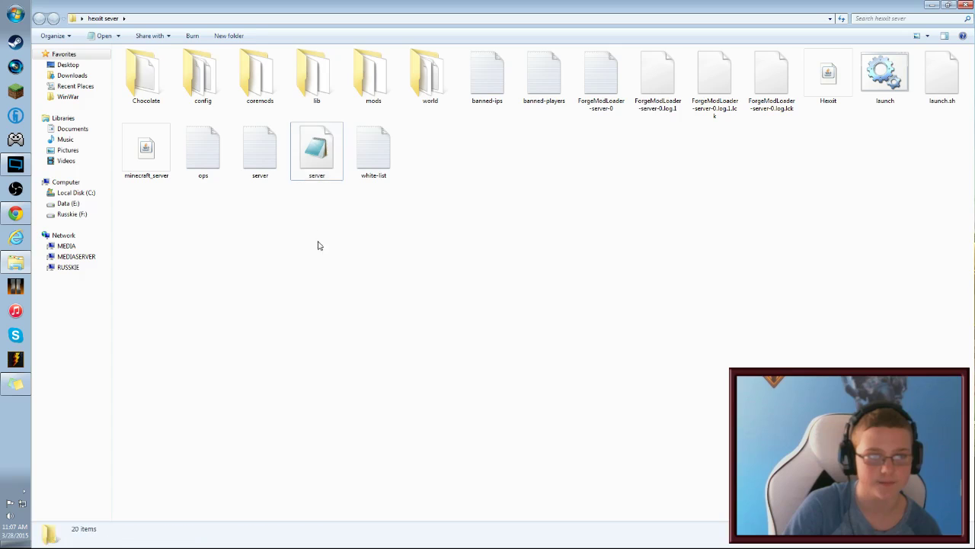
{"action": "double_click", "coordinate": [315, 164]}
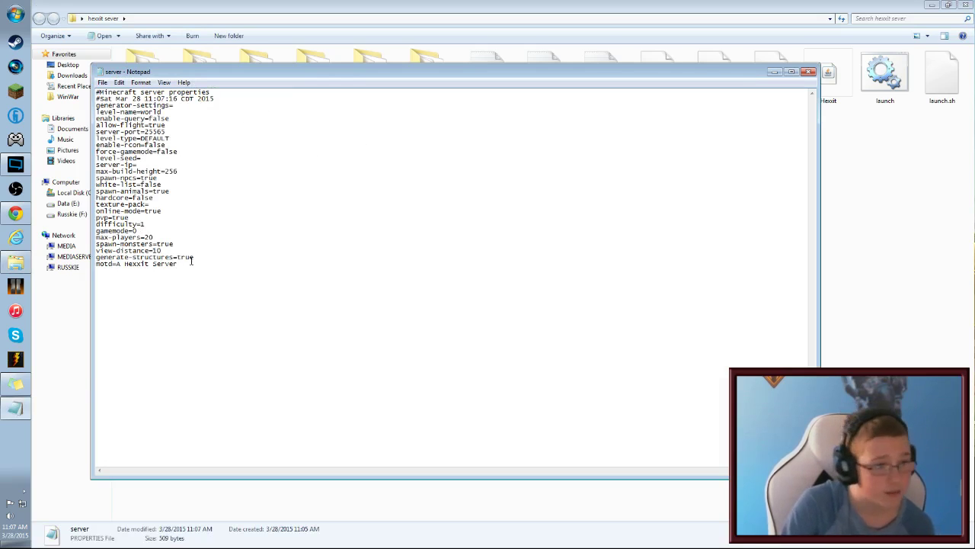
{"action": "left_click", "coordinate": [145, 166]}
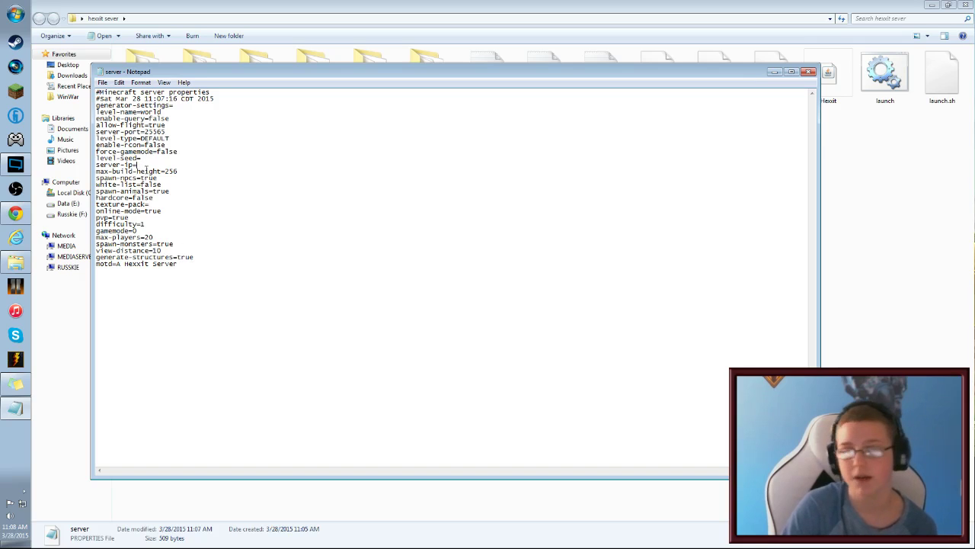
Minimize the server properties file, shrink the folder window, and open a Command Prompt with cmd.
{"action": "left_click", "coordinate": [773, 72]}
{"action": "left_click_drag", "start_coordinate": [421, 3], "coordinate": [492, 35]}
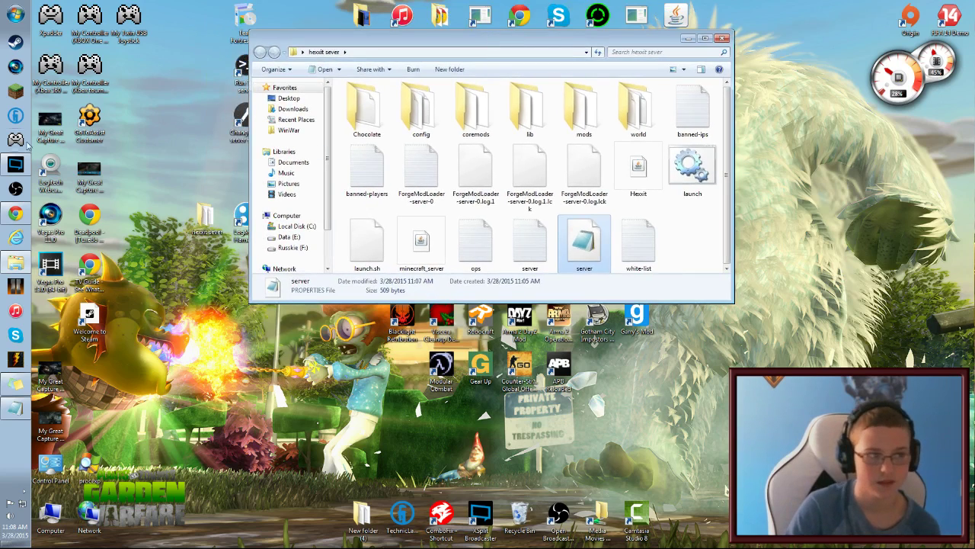
{"action": "left_click", "coordinate": [16, 14]}
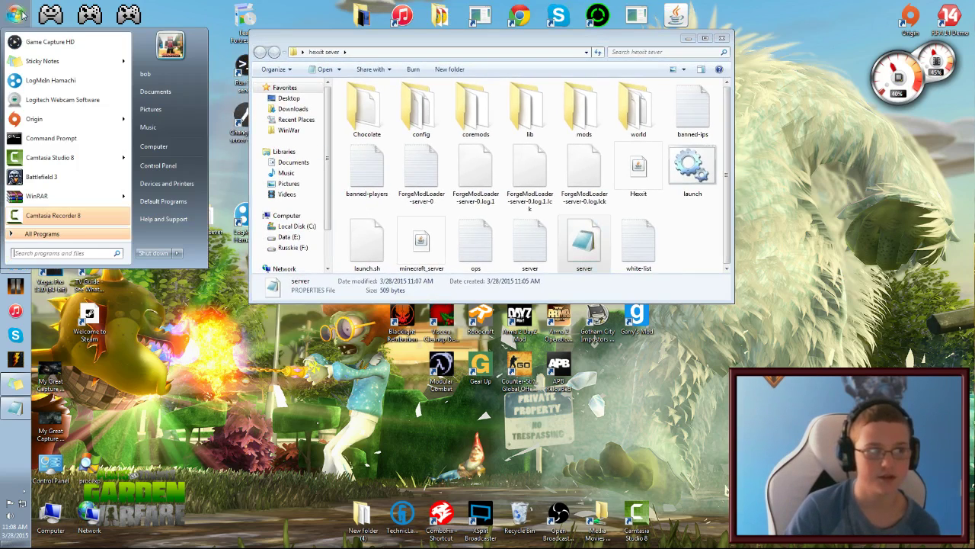
{"action": "left_click", "coordinate": [59, 252]}
{"action": "type", "text": "cmd"}
{"action": "key", "text": "Return"}
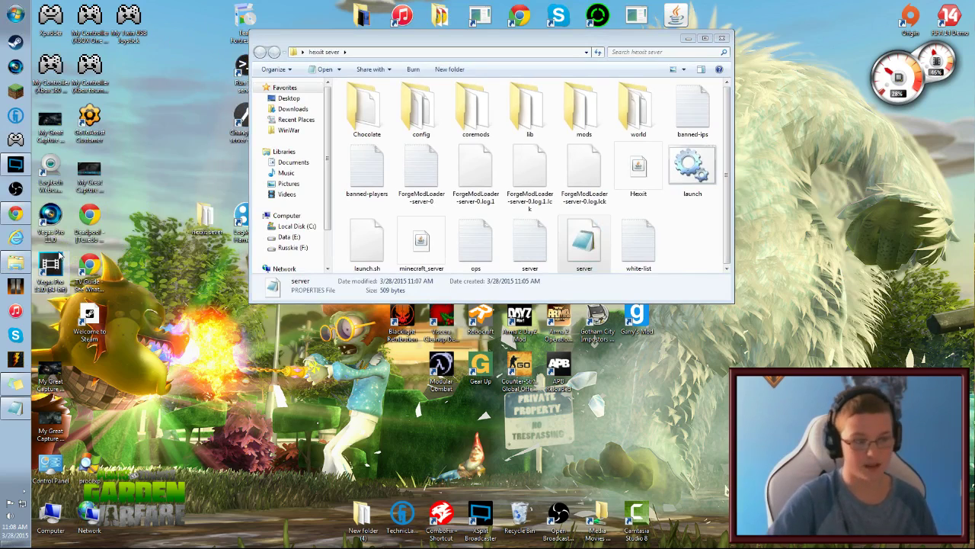
{"action": "left_click_drag", "start_coordinate": [331, 122], "coordinate": [337, 118]}
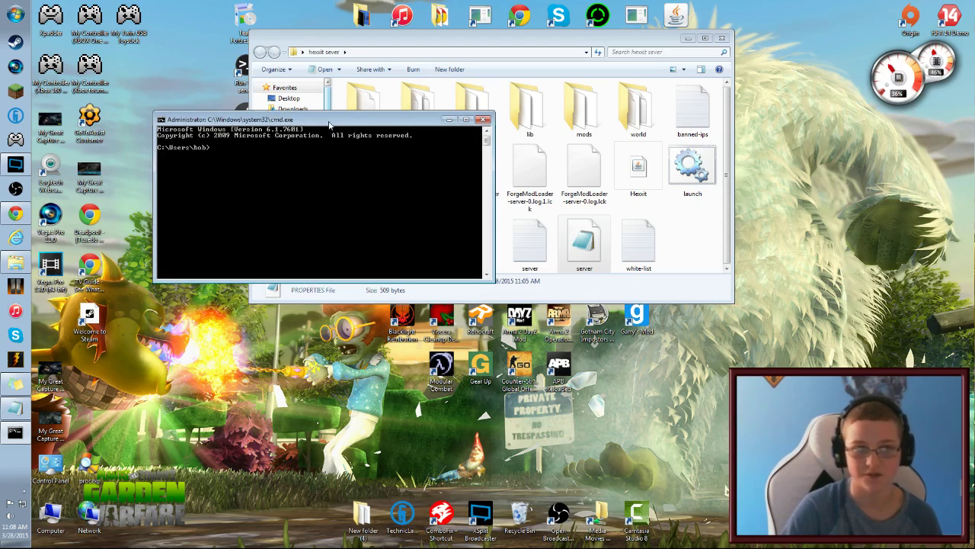
Bring up the sticky notes and look through the yellow note.
{"action": "left_click", "coordinate": [16, 383]}
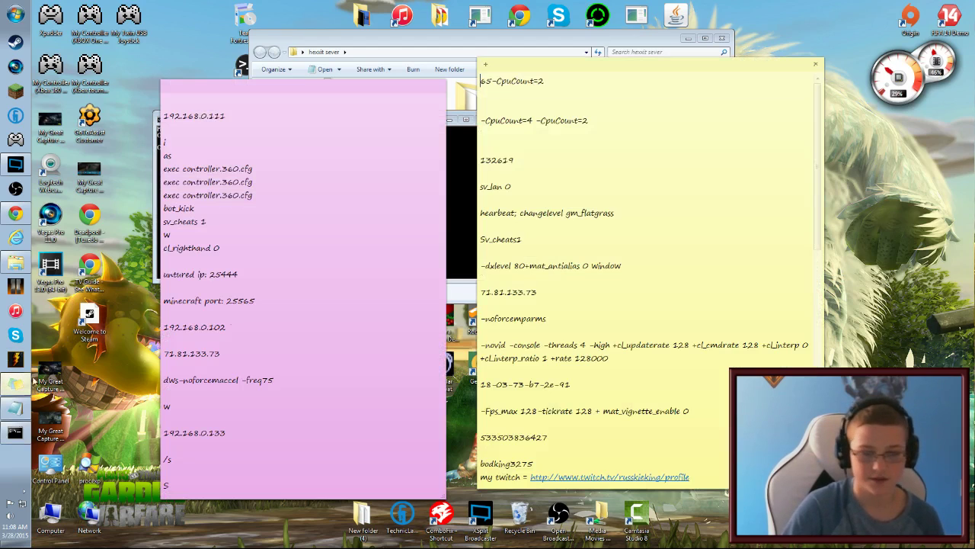
{"action": "left_click", "coordinate": [690, 463]}
{"action": "key", "text": "Return"}
{"action": "type", "text": "-------------------------------------------------------"}
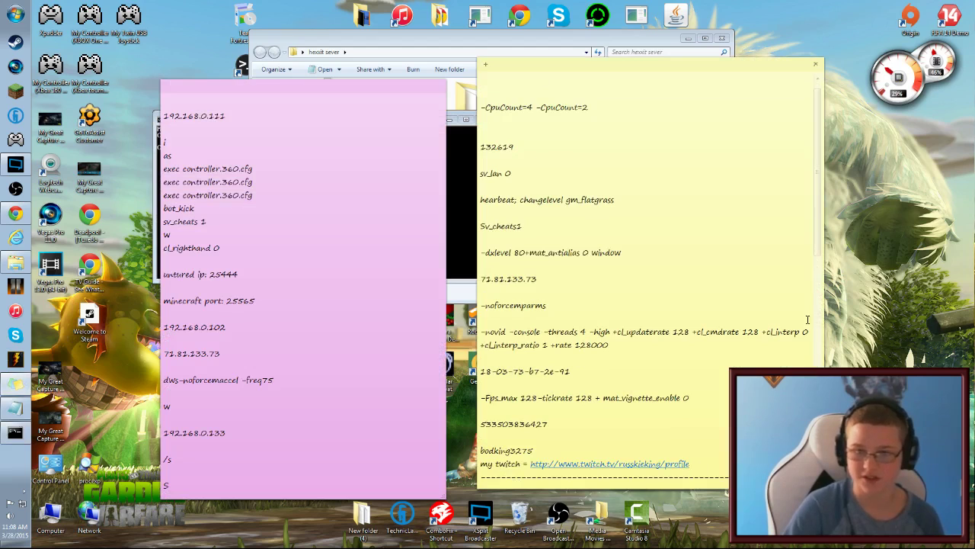
{"action": "scroll", "coordinate": [807, 320], "scroll_direction": "up", "scroll_amount": 1}
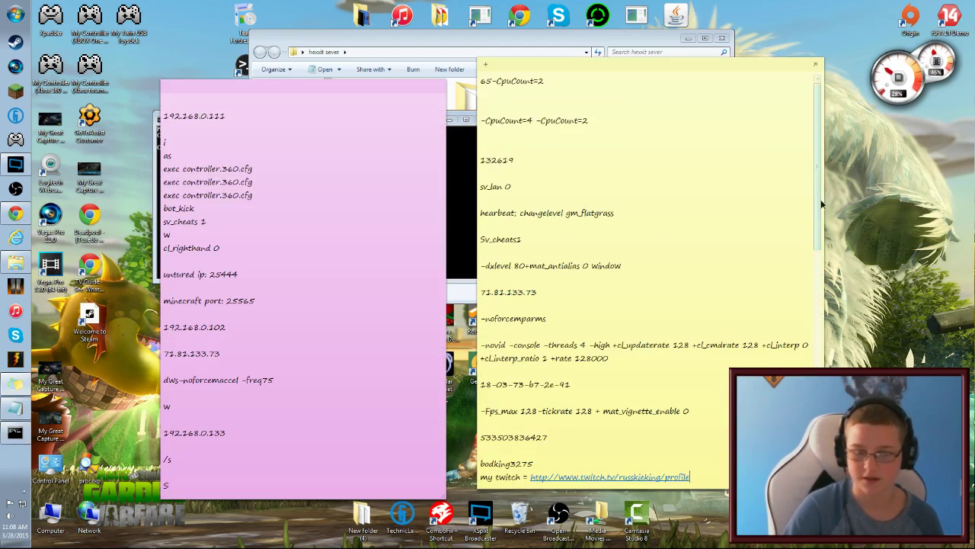
Add a blank line at the start of the pink sticky note and write "ipconfig" at its end.
{"action": "left_click", "coordinate": [269, 485]}
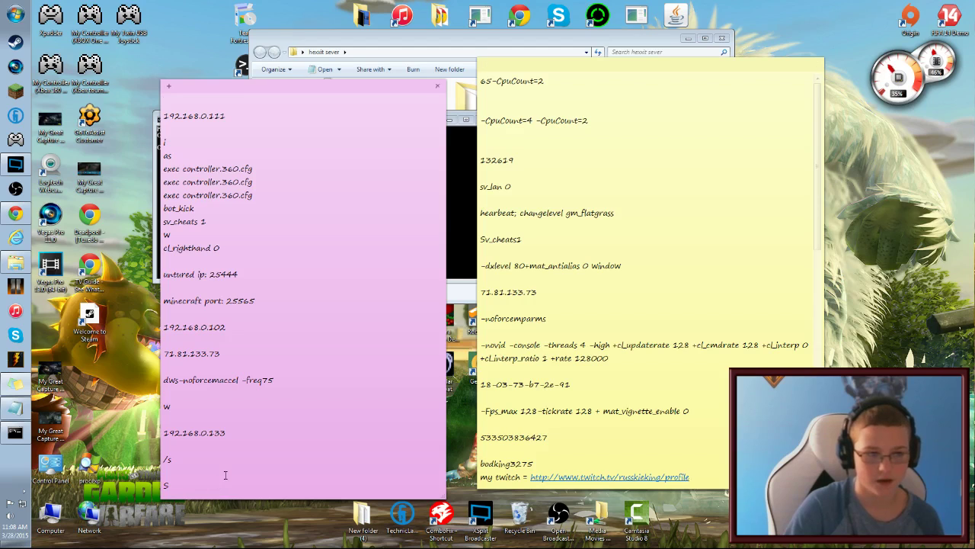
{"action": "key", "text": "Return"}
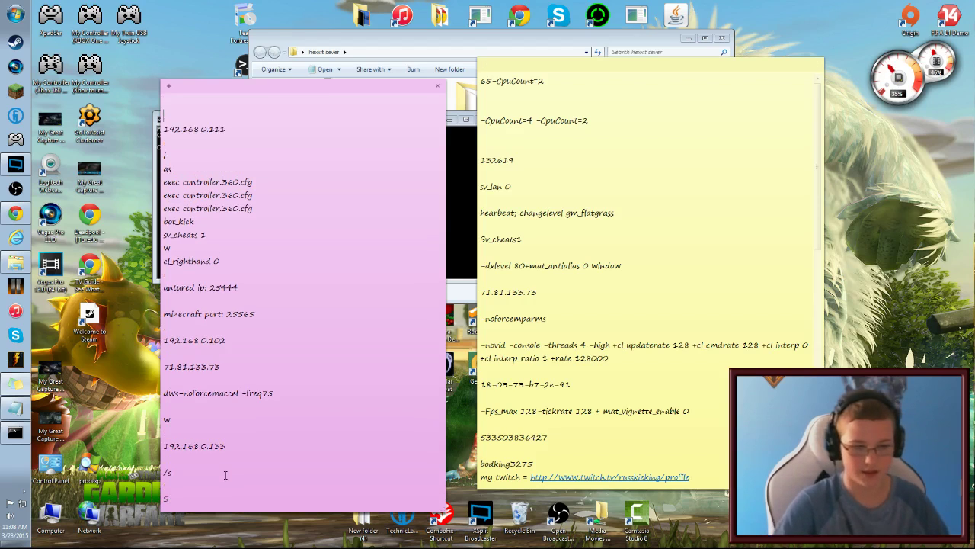
{"action": "left_click", "coordinate": [197, 497]}
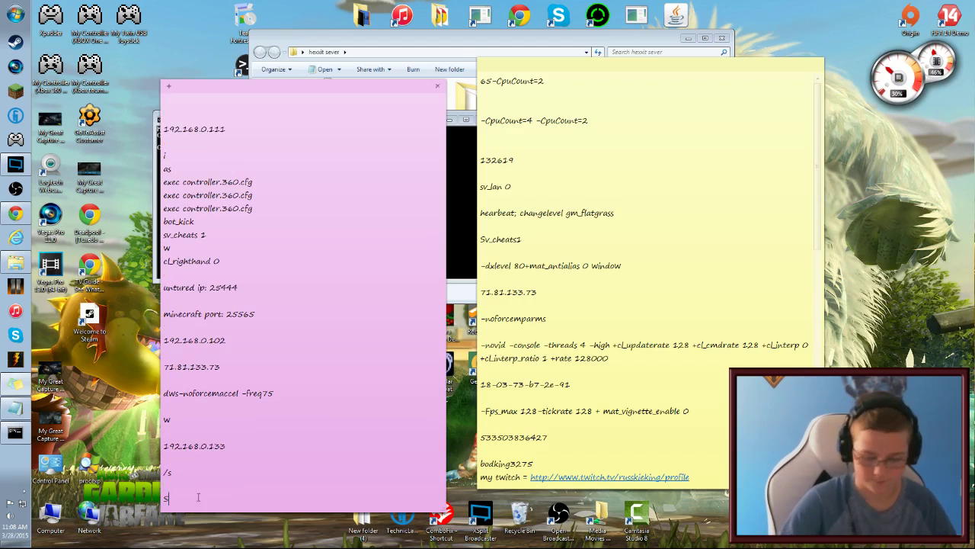
{"action": "key", "text": "Return"}
{"action": "key", "text": "Return"}
{"action": "type", "text": "ip"}
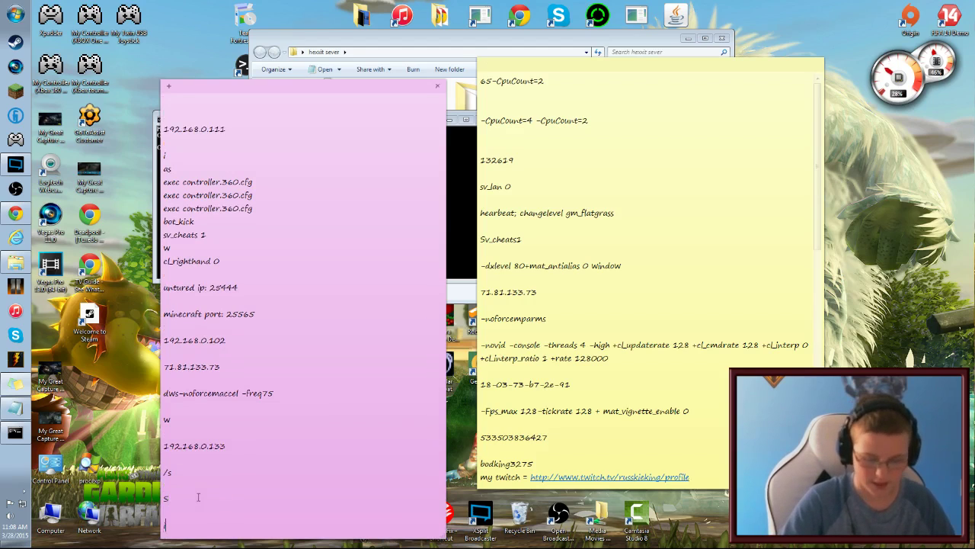
{"action": "type", "text": "con"}
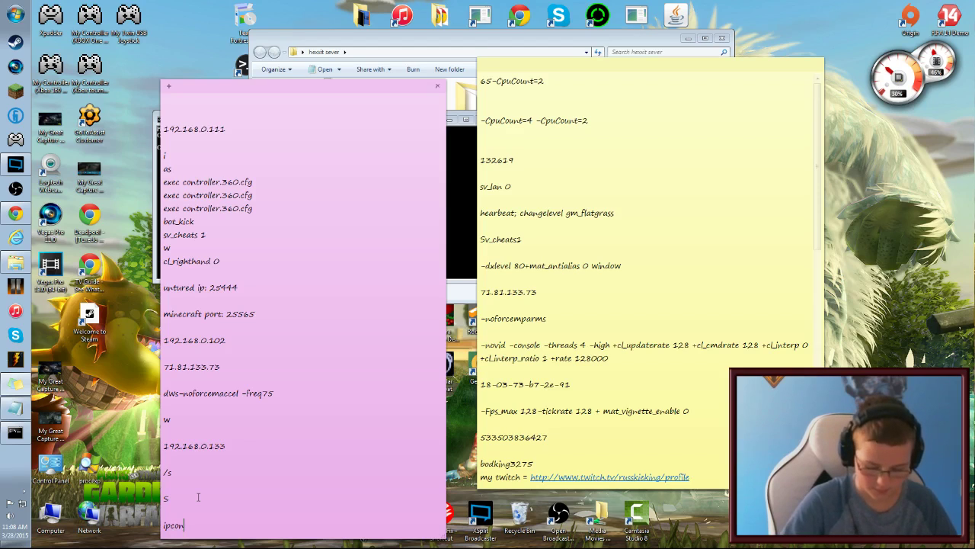
{"action": "type", "text": "fig"}
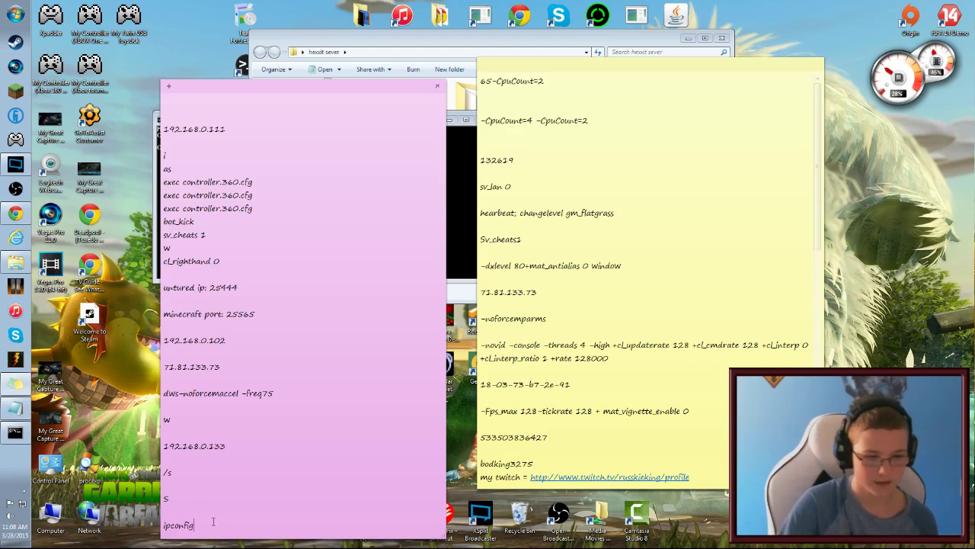
{"action": "left_click_drag", "start_coordinate": [195, 526], "coordinate": [163, 526]}
{"action": "left_click", "coordinate": [195, 525]}
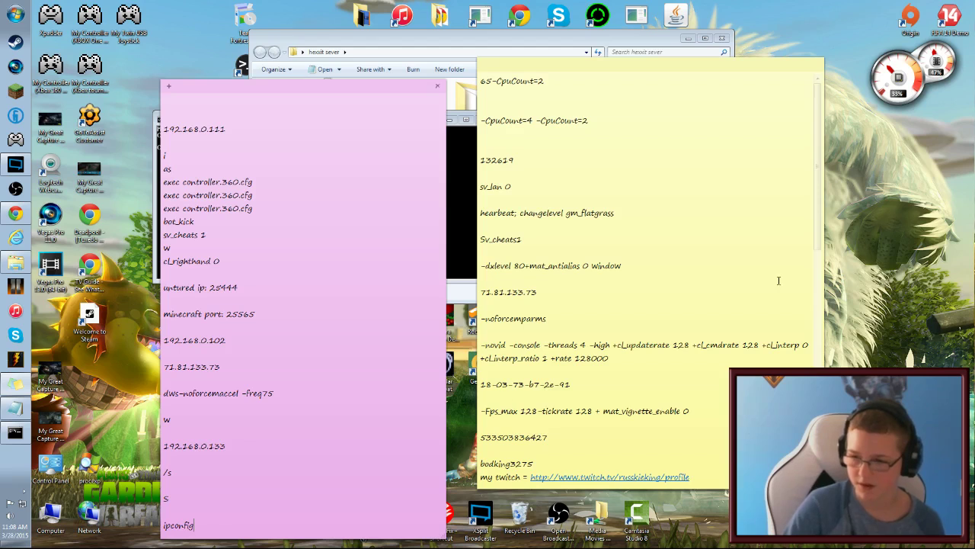
Return to the hexxit sever folder, maximize it, and review the server properties file before minimizing it.
{"action": "key", "text": "alt+Tab"}
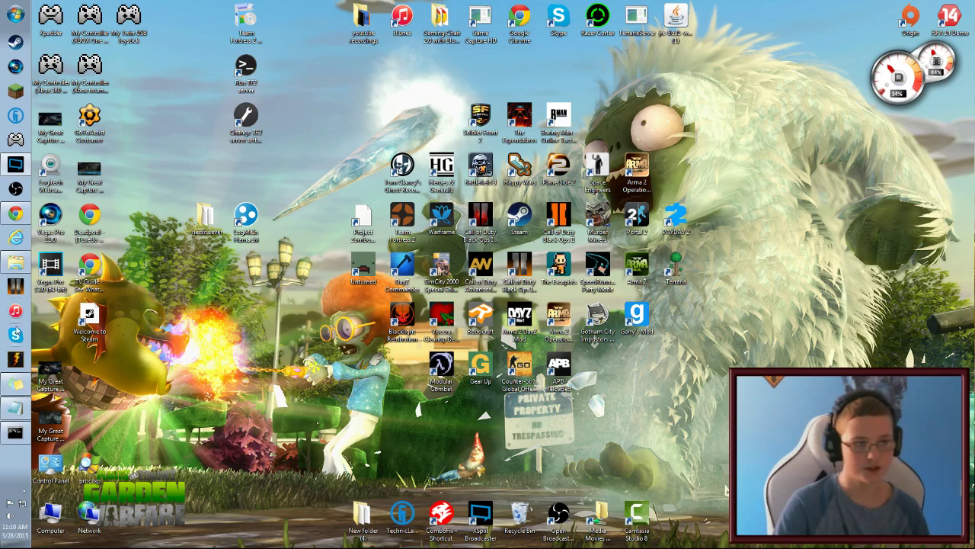
{"action": "left_click", "coordinate": [15, 262]}
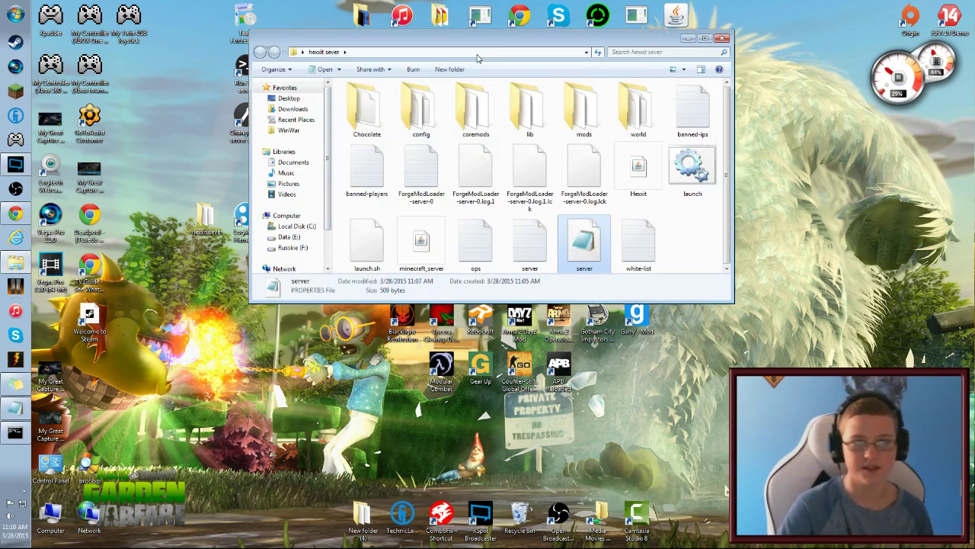
{"action": "left_click_drag", "start_coordinate": [499, 34], "coordinate": [488, 3]}
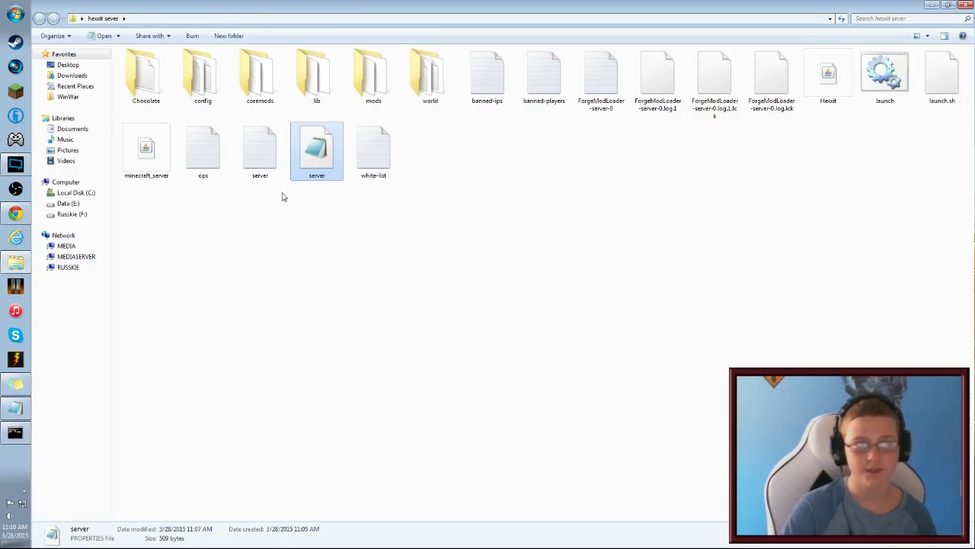
{"action": "double_click", "coordinate": [307, 162]}
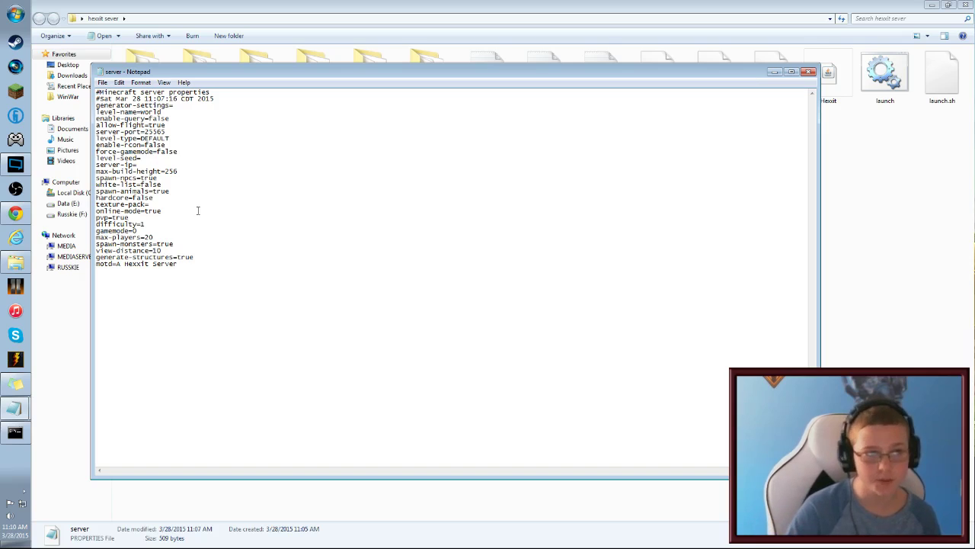
{"action": "left_click", "coordinate": [773, 72]}
{"action": "left_click_drag", "start_coordinate": [776, 6], "coordinate": [701, 67]}
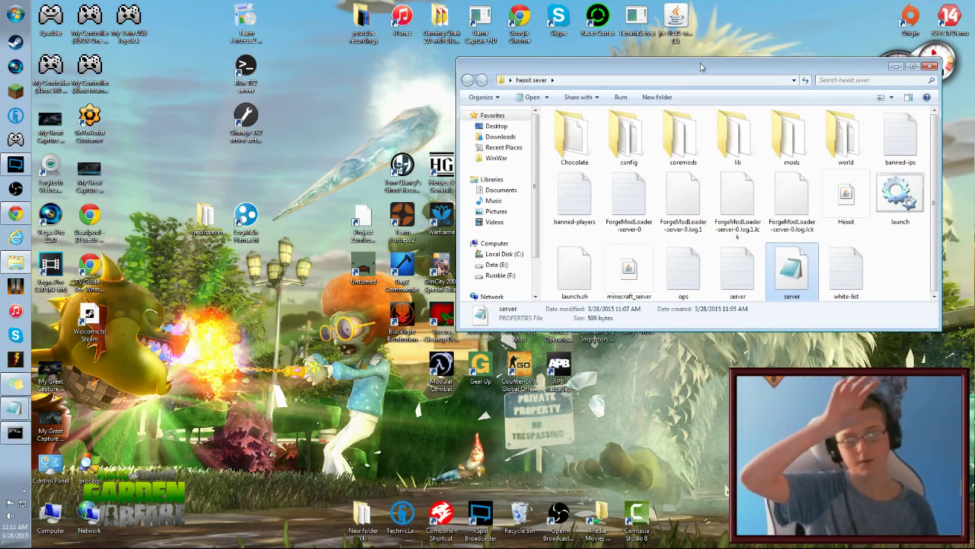
{"action": "right_click", "coordinate": [667, 83]}
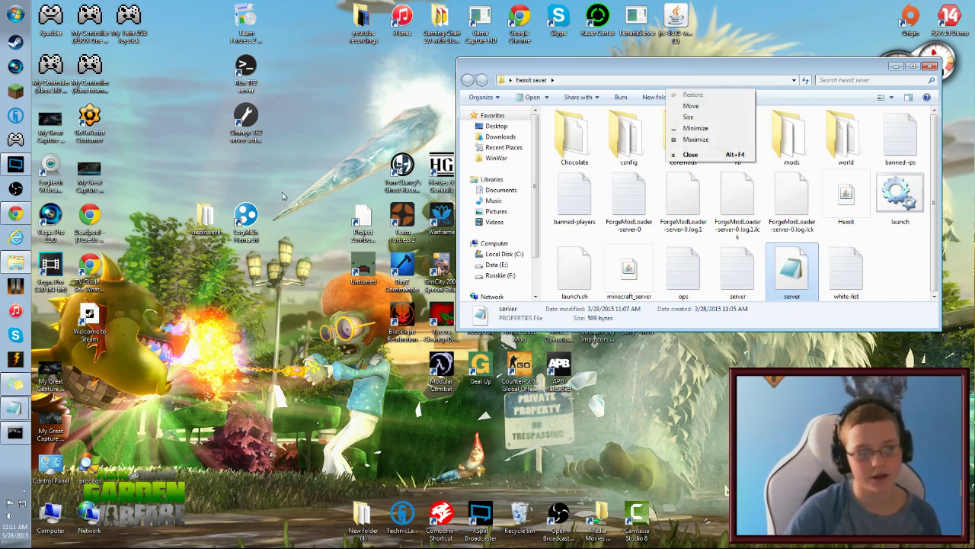
{"action": "left_click", "coordinate": [193, 251]}
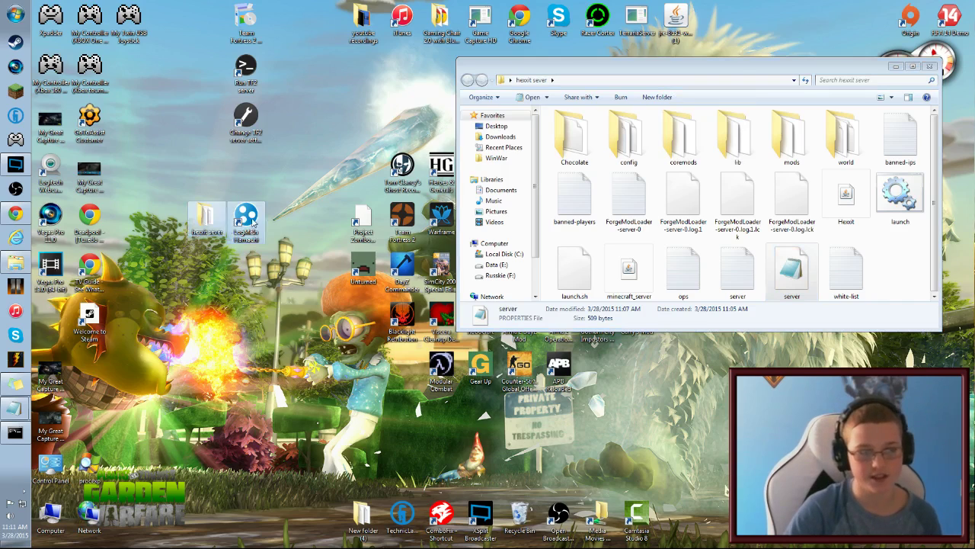
{"action": "double_click", "coordinate": [603, 70]}
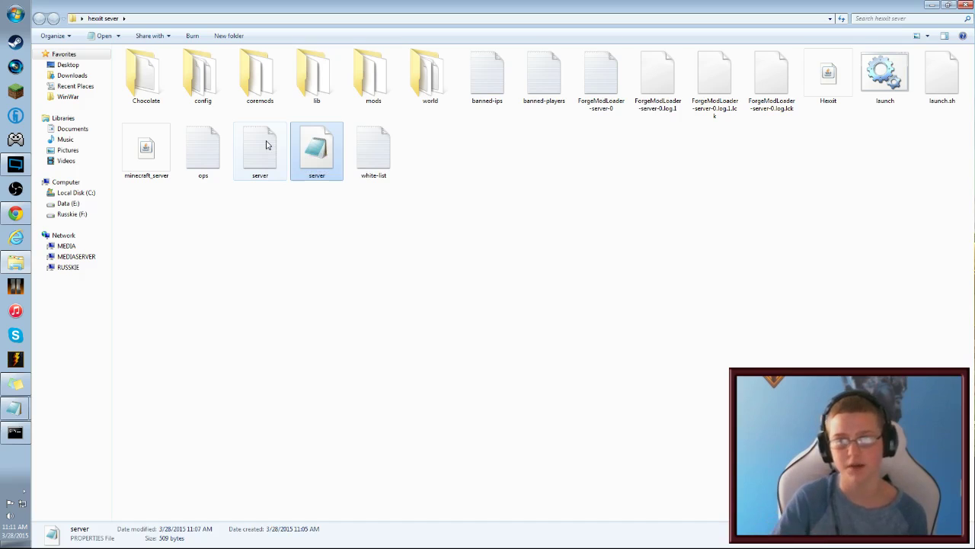
{"action": "left_click", "coordinate": [384, 388]}
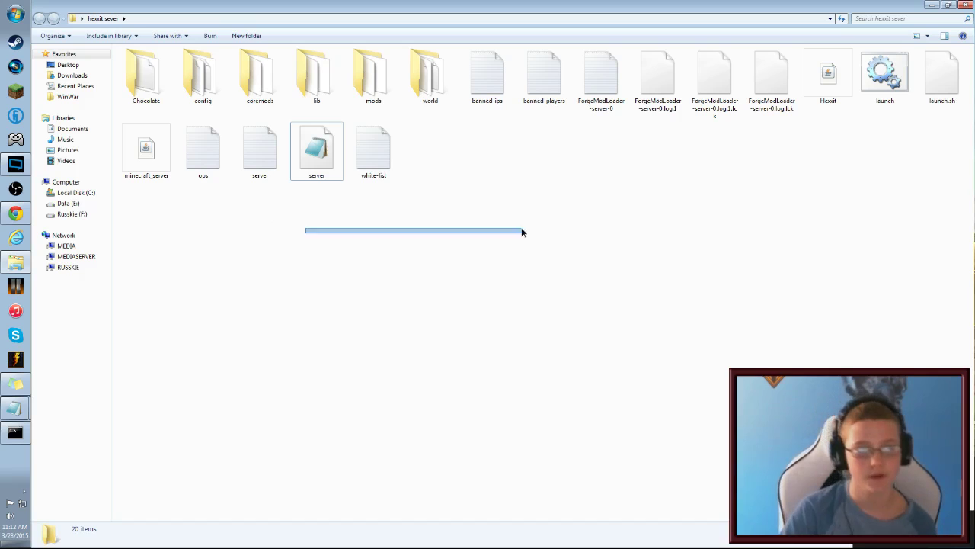
Reopen the server properties file, examine its online-mode setting, and close the file.
{"action": "double_click", "coordinate": [316, 151]}
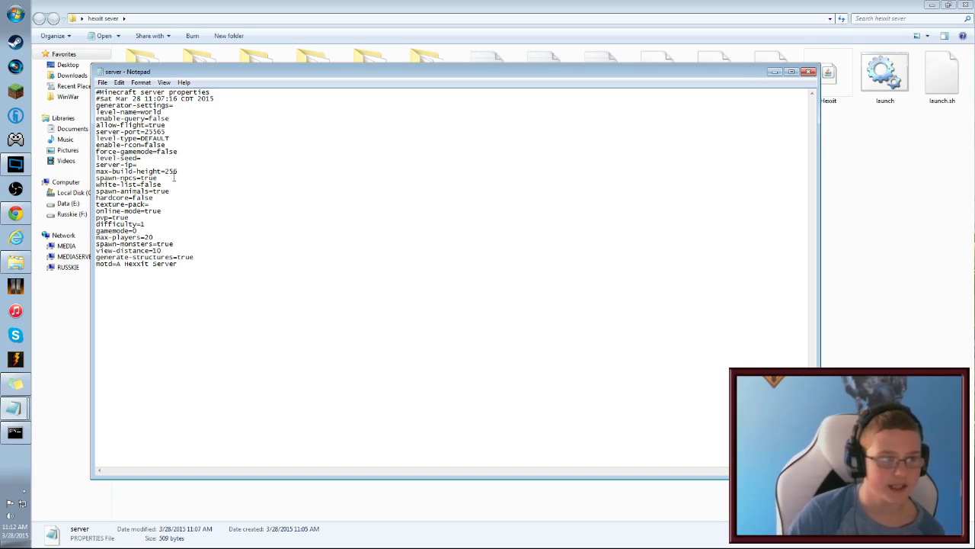
{"action": "left_click_drag", "start_coordinate": [174, 177], "coordinate": [170, 194]}
{"action": "left_click", "coordinate": [207, 203]}
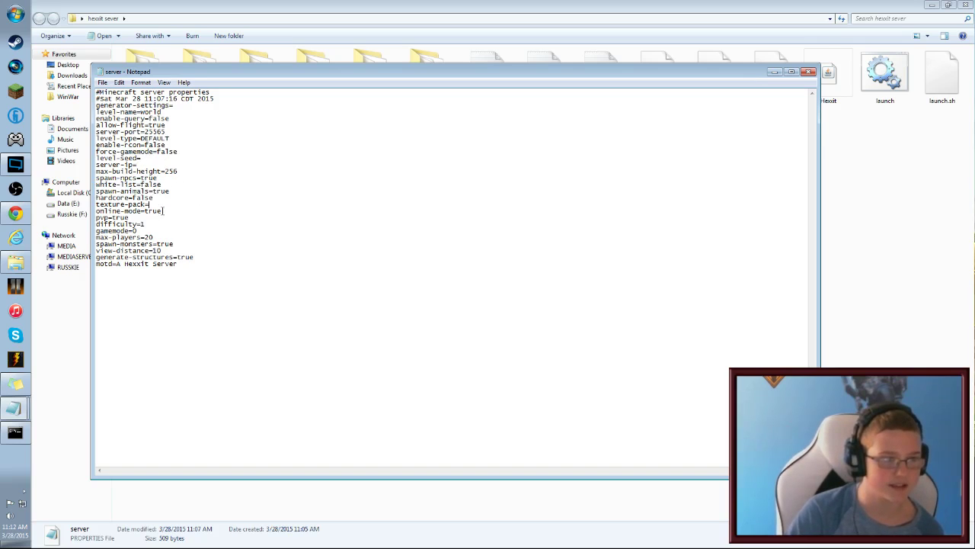
{"action": "left_click_drag", "start_coordinate": [171, 211], "coordinate": [144, 212]}
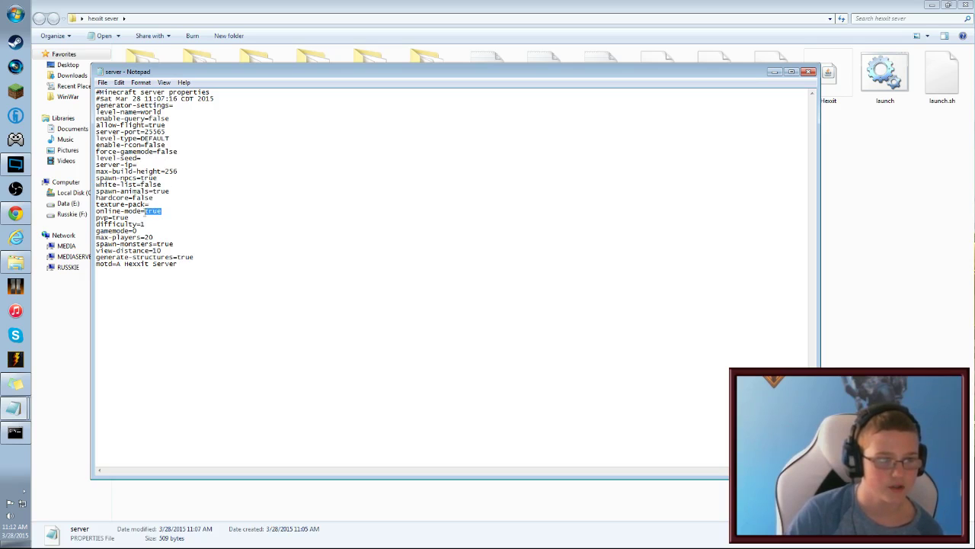
{"action": "left_click", "coordinate": [228, 212]}
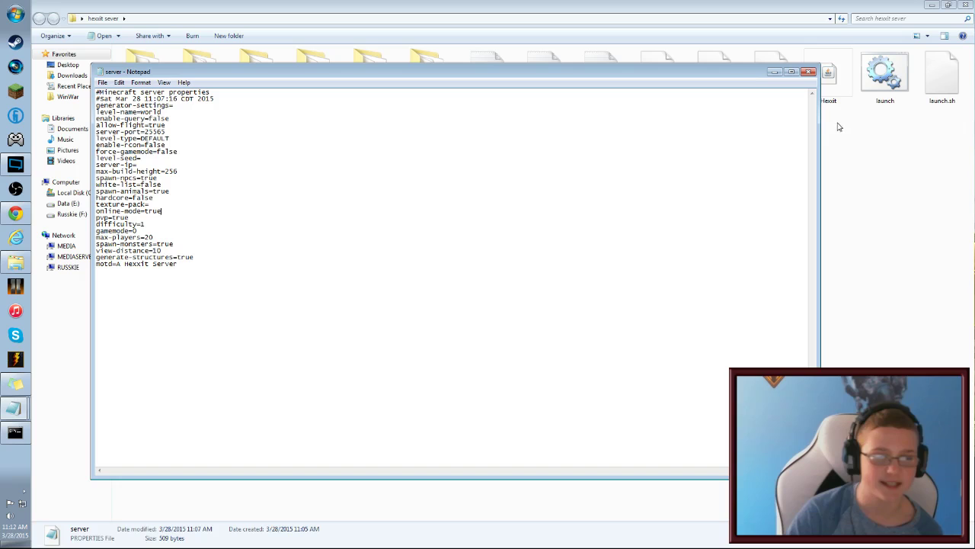
{"action": "left_click", "coordinate": [807, 73]}
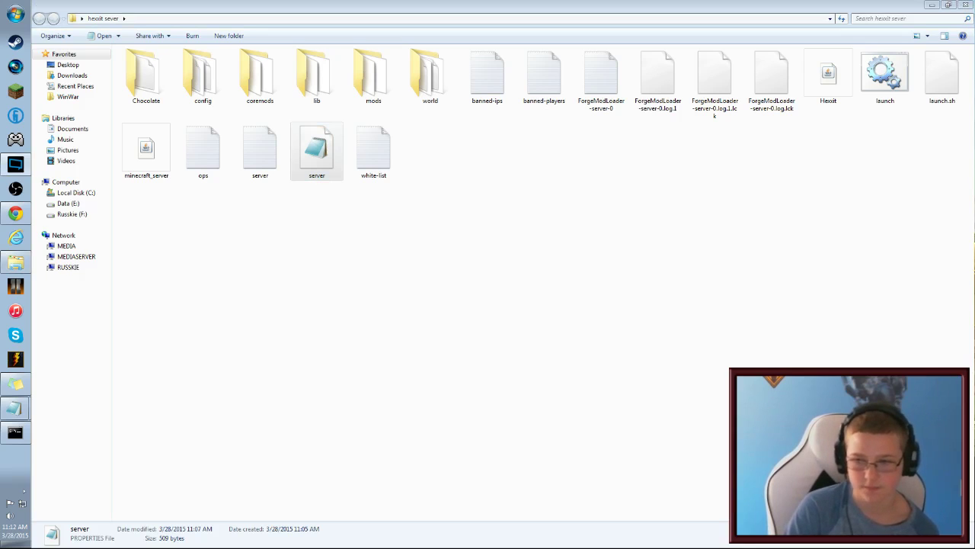
Run the launch batch file despite the security warning, move its console window aside, and close the console after the server finishes loading.
{"action": "left_click", "coordinate": [884, 77]}
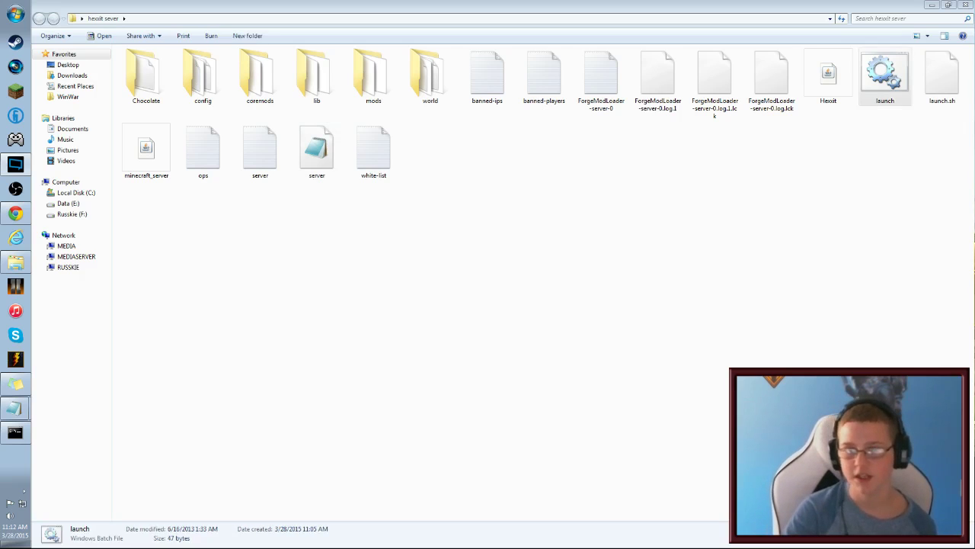
{"action": "double_click", "coordinate": [882, 95]}
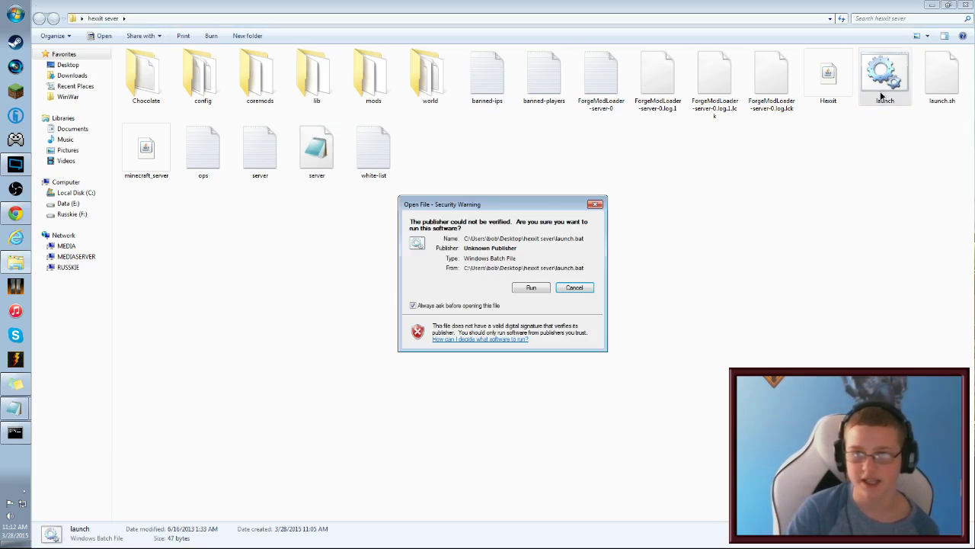
{"action": "left_click", "coordinate": [531, 288]}
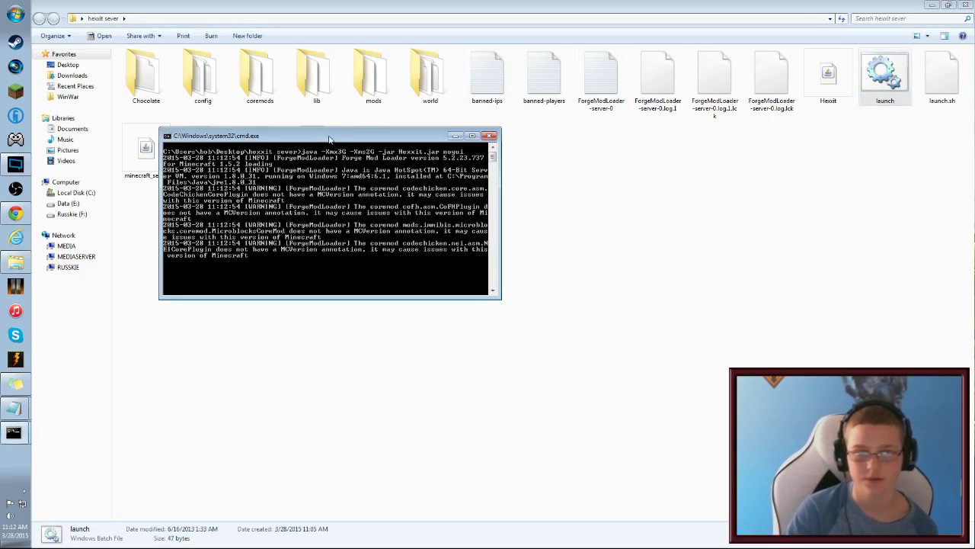
{"action": "left_click_drag", "start_coordinate": [329, 138], "coordinate": [499, 136]}
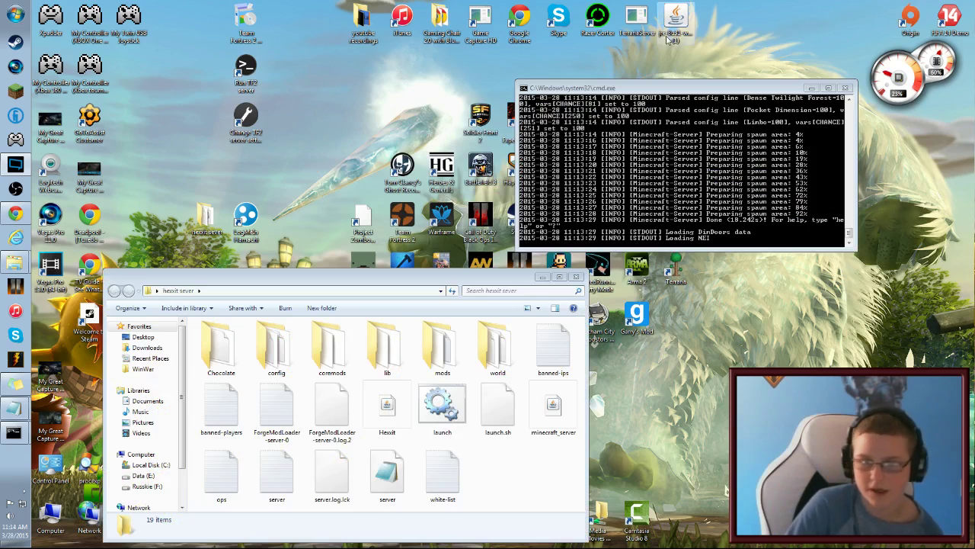
{"action": "left_click", "coordinate": [846, 89]}
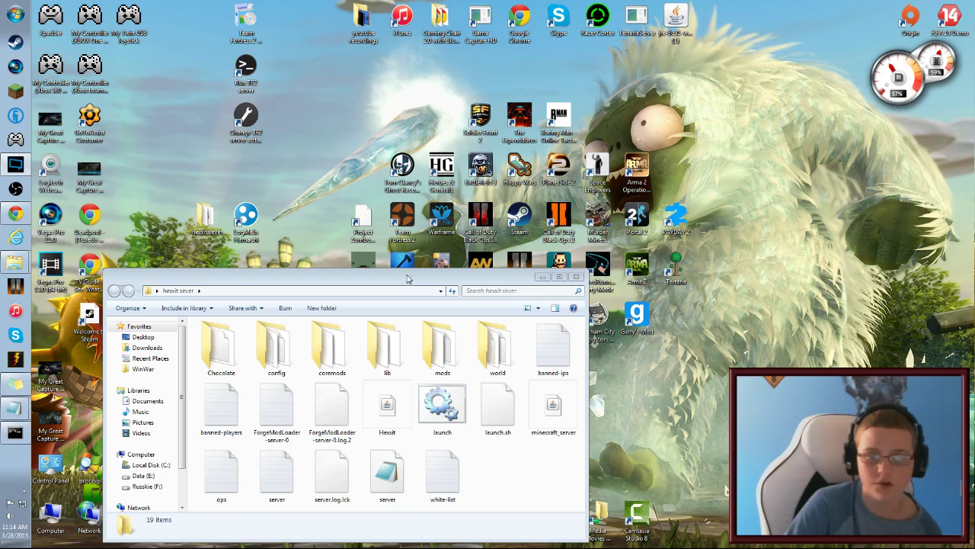
Reposition the hexxit sever folder window clear of the hexxit server and LogMeIn Hamachi desktop icons, and highlight those two icons.
{"action": "left_click_drag", "start_coordinate": [408, 278], "coordinate": [530, 155]}
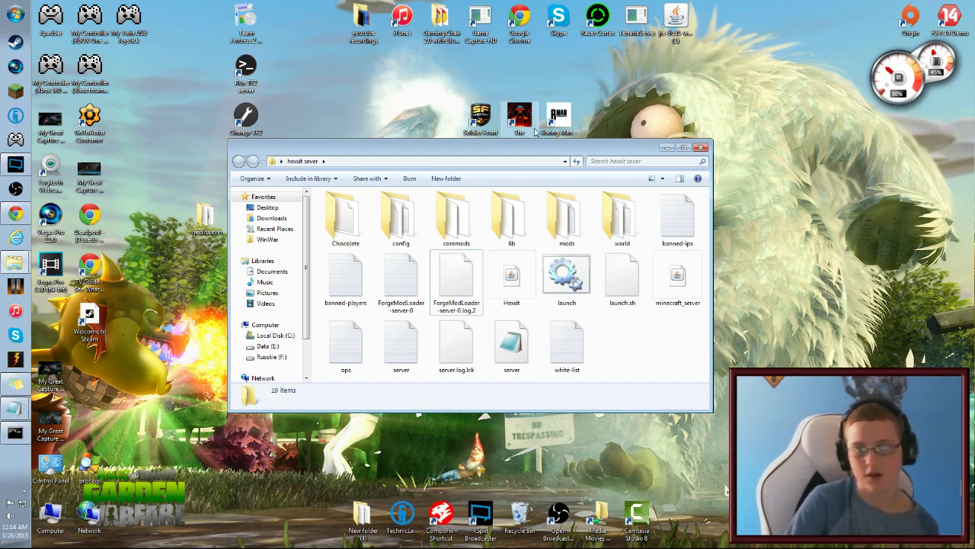
{"action": "left_click_drag", "start_coordinate": [543, 149], "coordinate": [713, 151]}
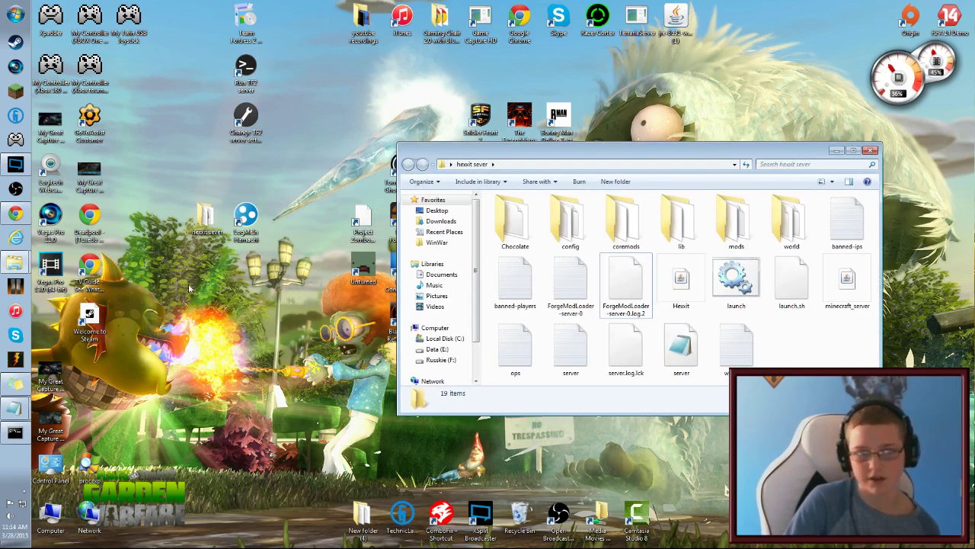
{"action": "left_click", "coordinate": [201, 228]}
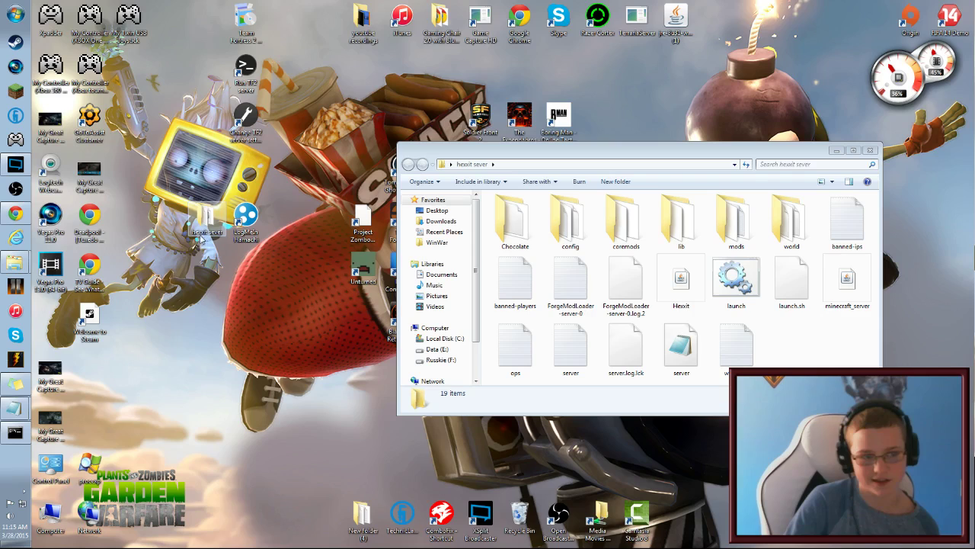
{"action": "left_click_drag", "start_coordinate": [192, 247], "coordinate": [287, 220]}
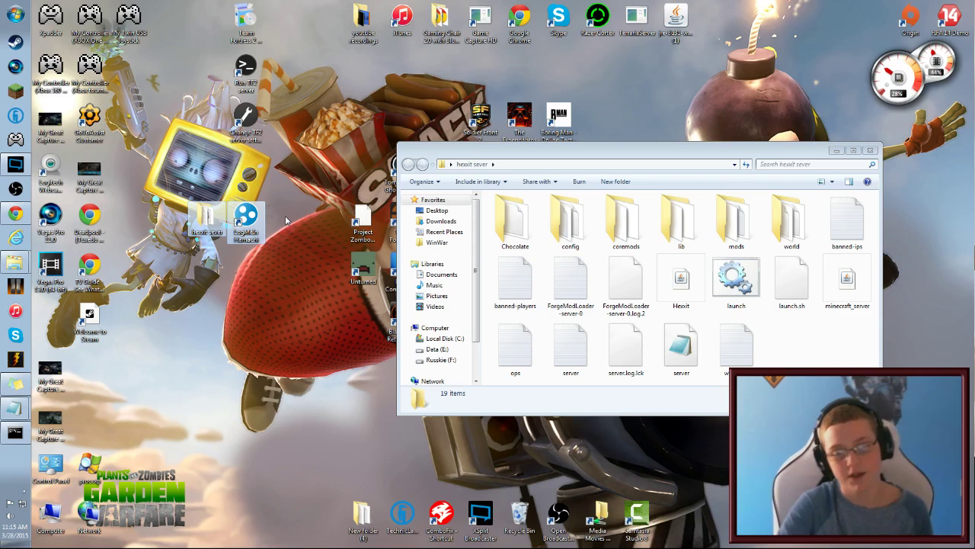
{"action": "left_click_drag", "start_coordinate": [472, 155], "coordinate": [424, 131]}
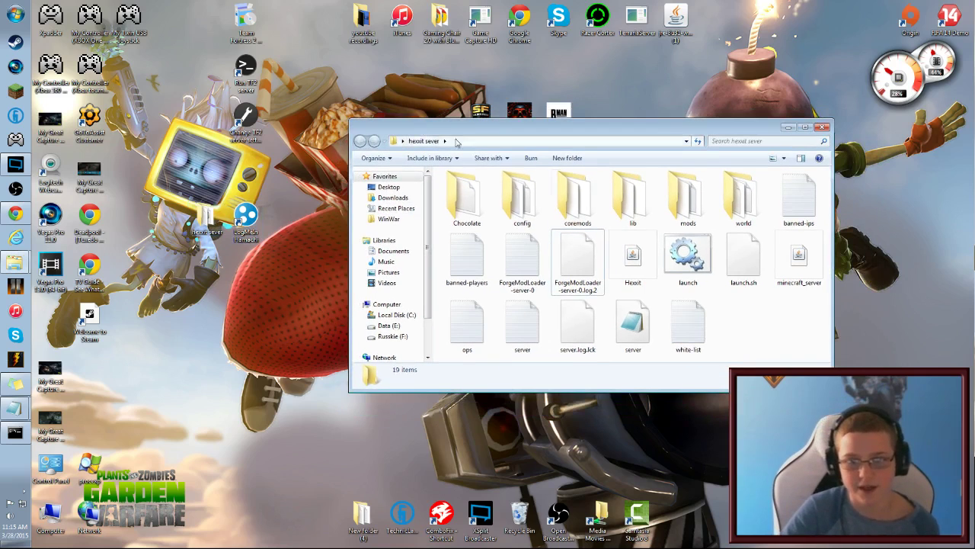